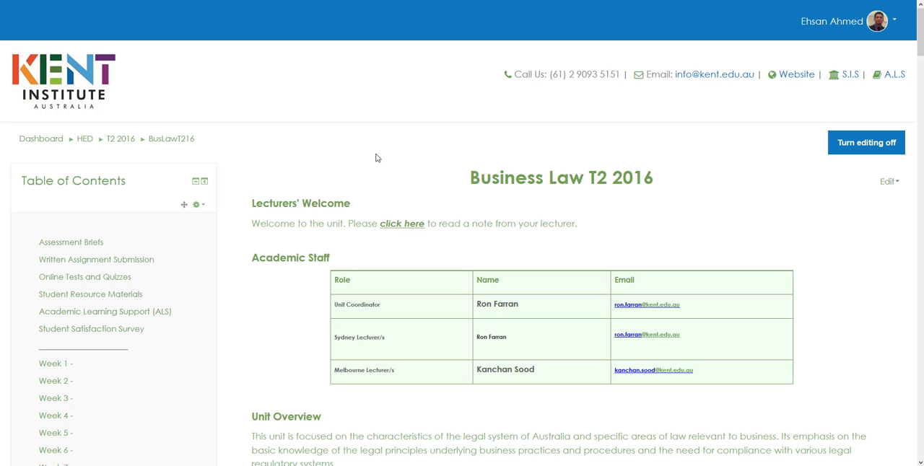
Turn editing off for the Business Law T2 2016 course page and turn it back on.
scroll(385, 156, down, 5)
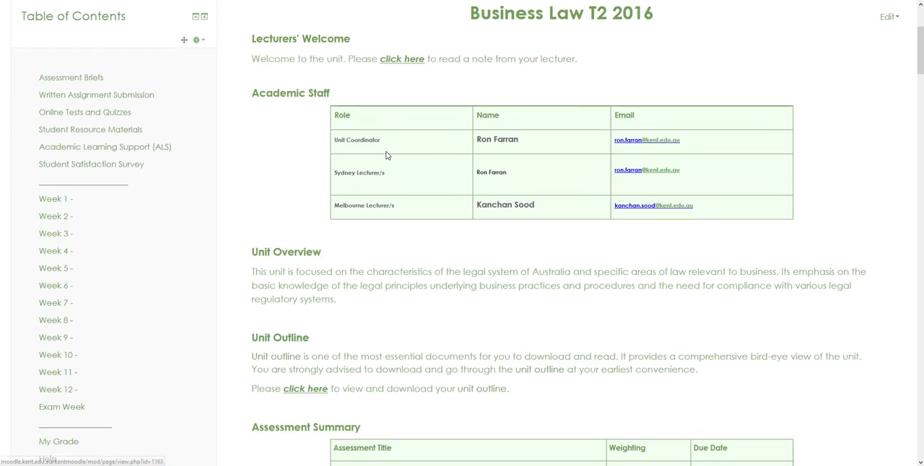
scroll(385, 155, down, 15)
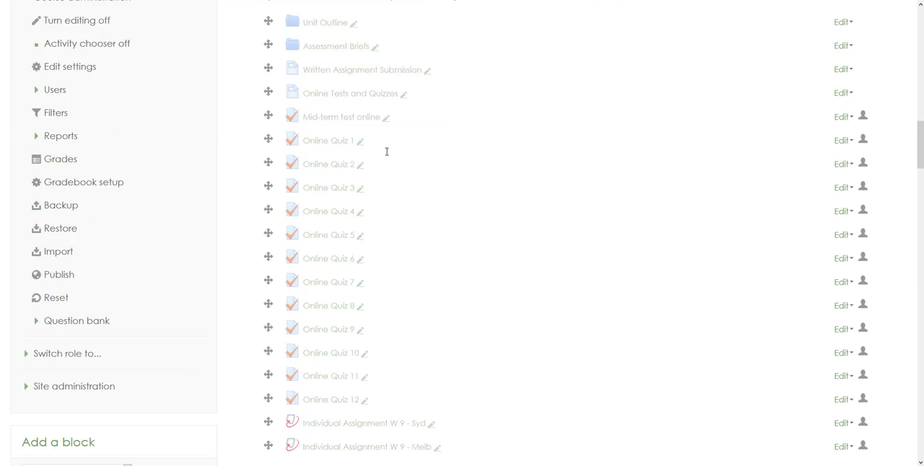
scroll(383, 152, up, 3)
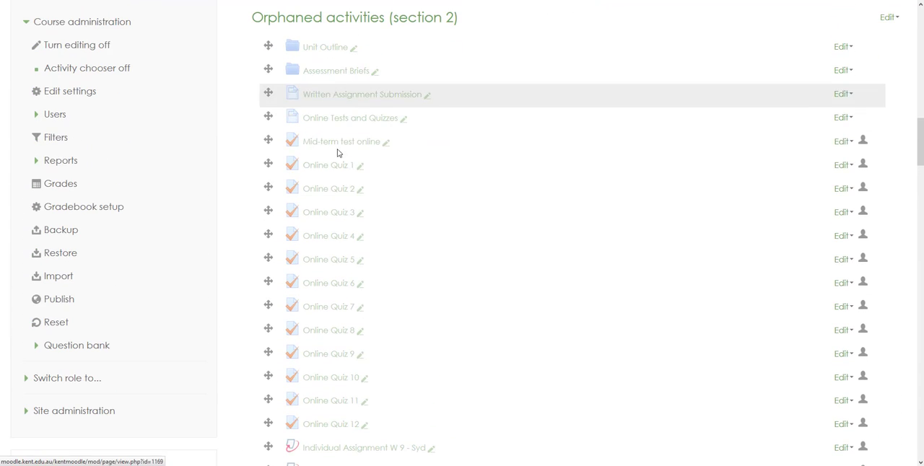
scroll(468, 153, up, 15)
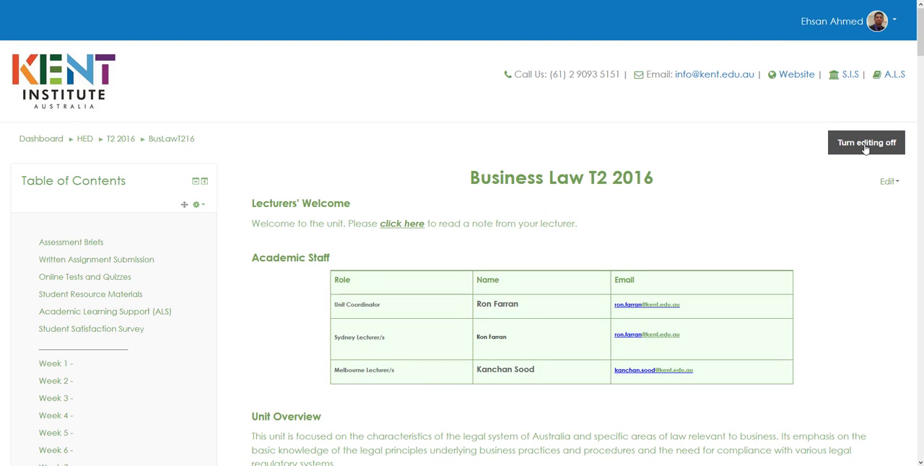
click(866, 145)
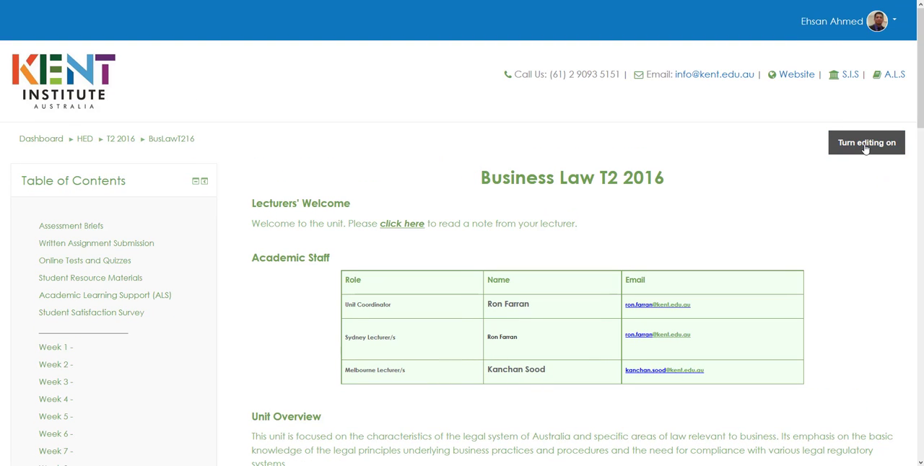
click(865, 145)
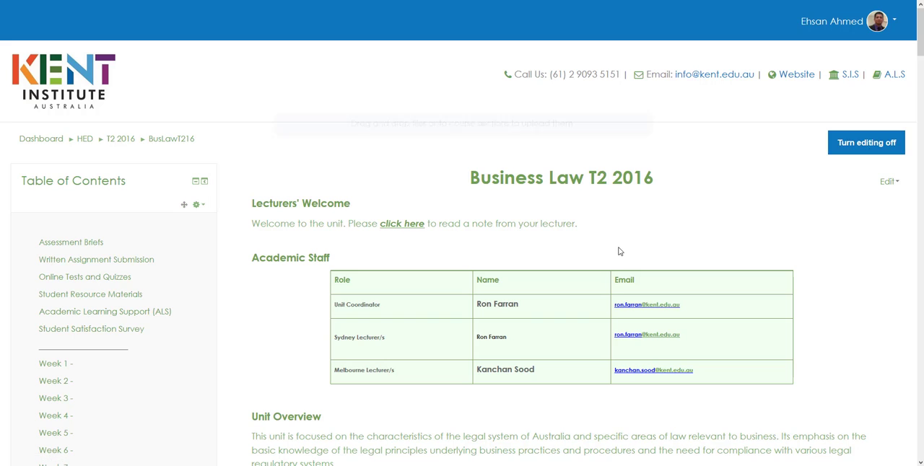
Hide Mid-term test online, Online Quiz 1 and Online Quiz 2 in Orphaned activities (section 2).
scroll(618, 251, down, 15)
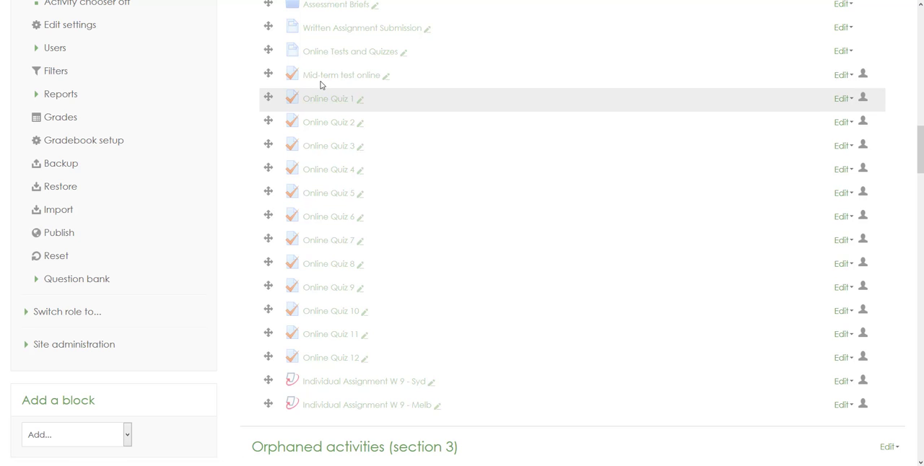
click(839, 77)
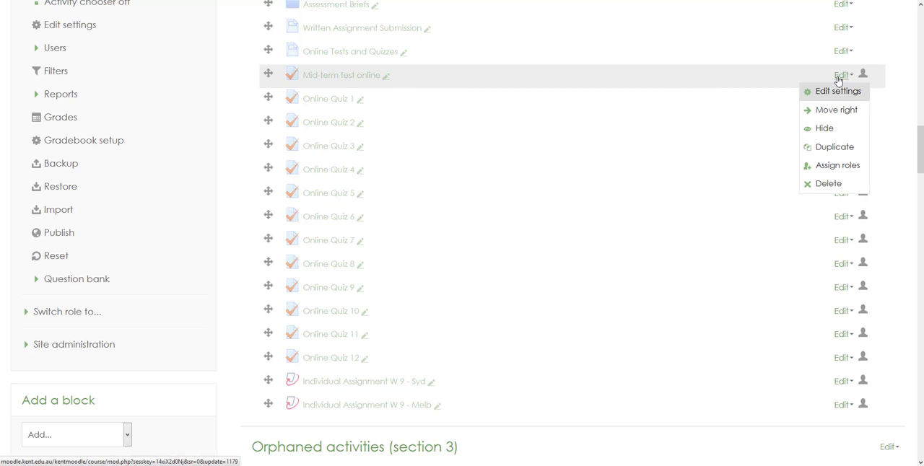
click(821, 130)
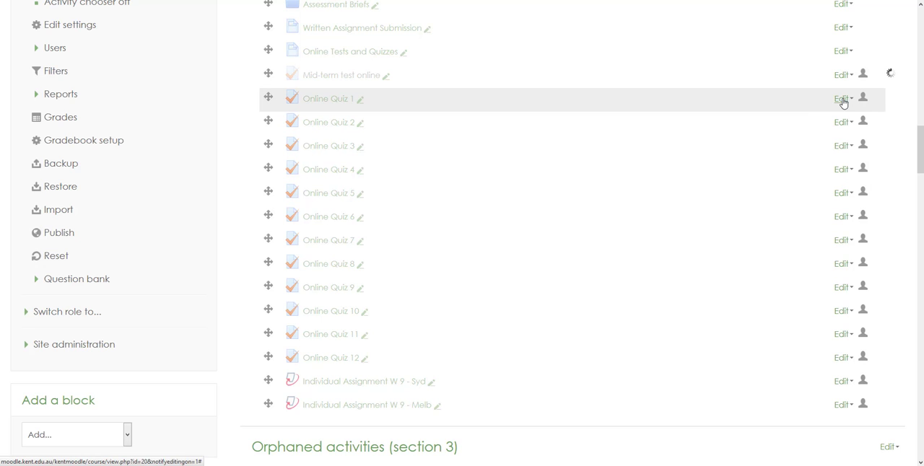
click(841, 99)
click(823, 151)
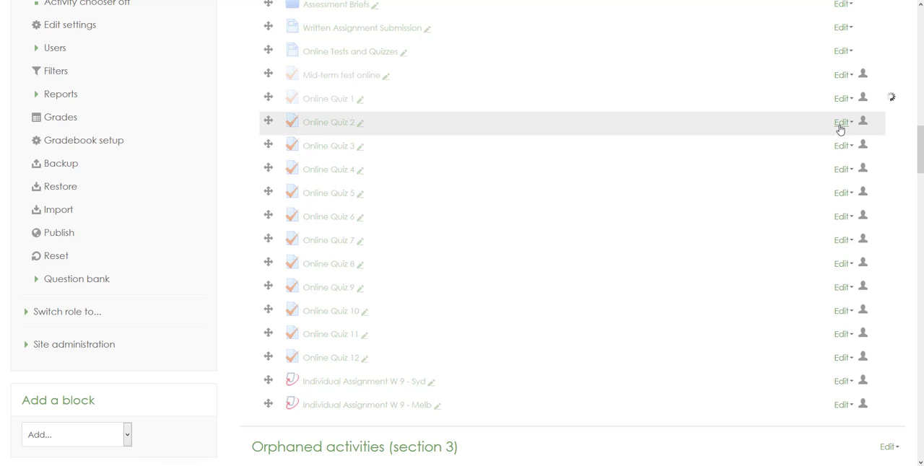
click(841, 122)
click(825, 175)
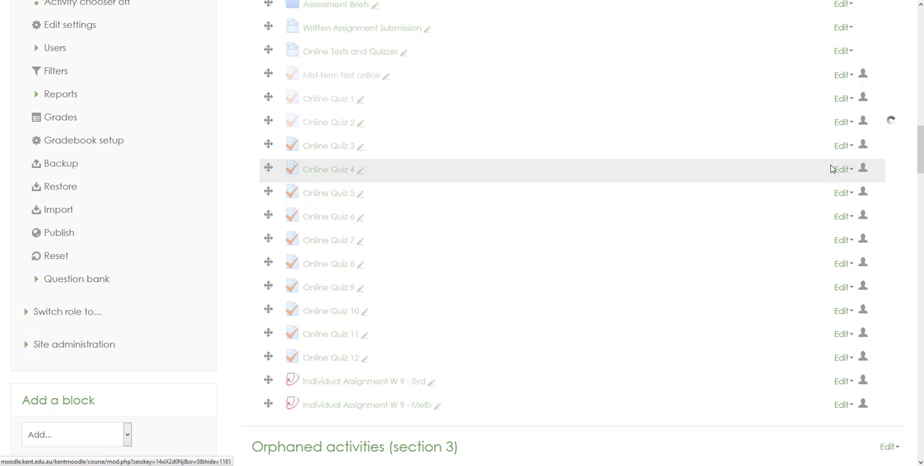
Hide Online Quiz 3, Online Quiz 4, Online Quiz 5 and Online Quiz 6 in the same section.
click(840, 147)
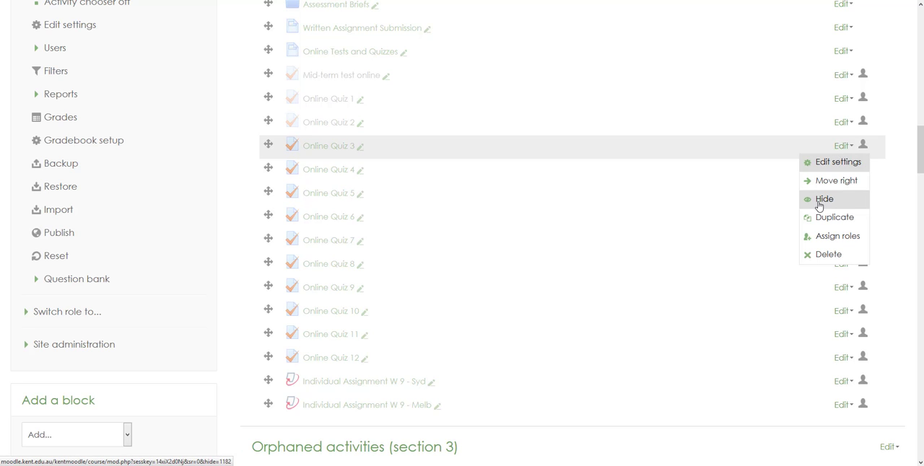
click(821, 200)
click(842, 170)
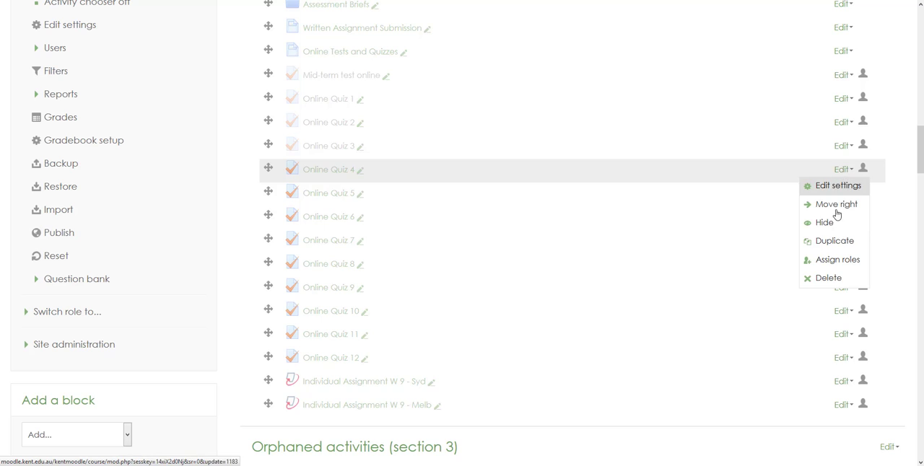
click(829, 223)
click(840, 195)
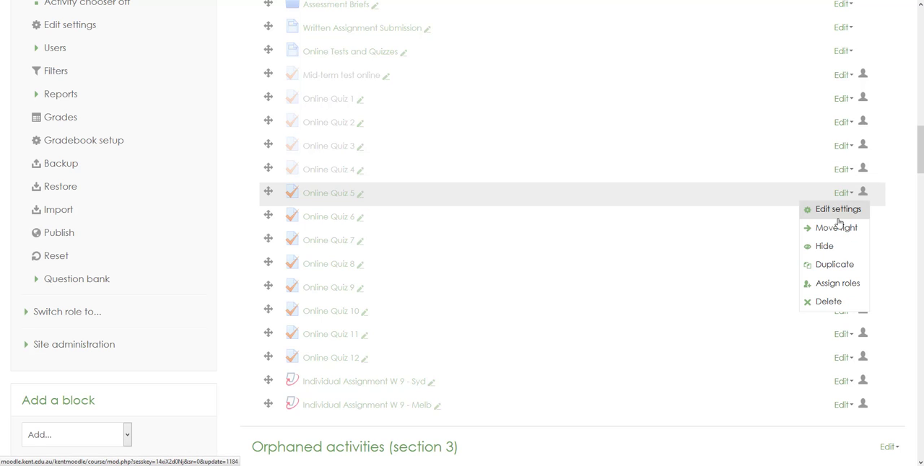
click(829, 245)
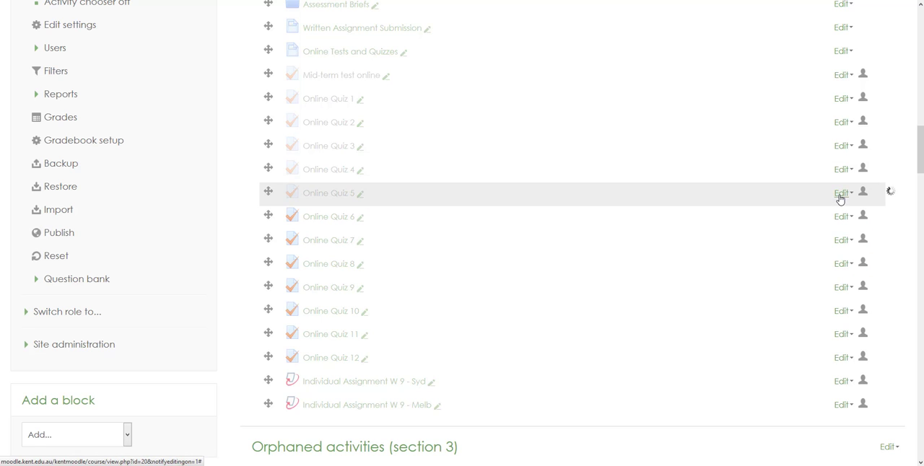
click(840, 216)
click(824, 271)
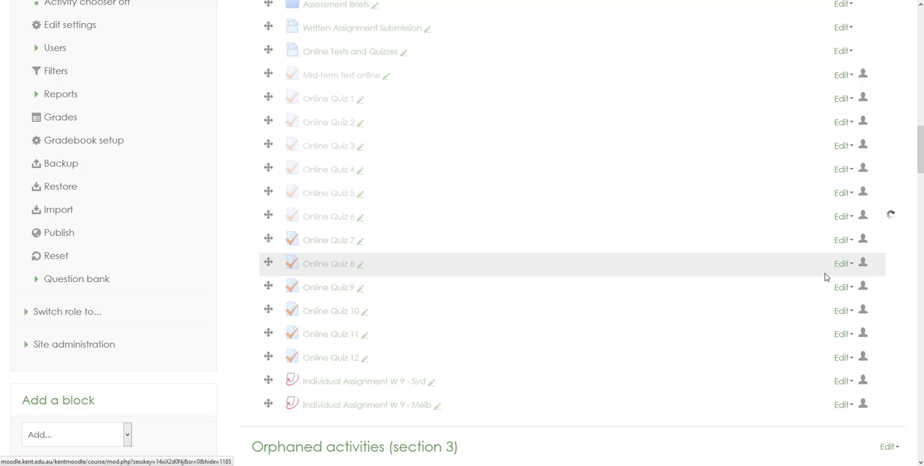
Show Online Quiz 1 in Orphaned activities (section 2) and hide it again.
scroll(386, 184, up, 1)
scroll(388, 183, up, 3)
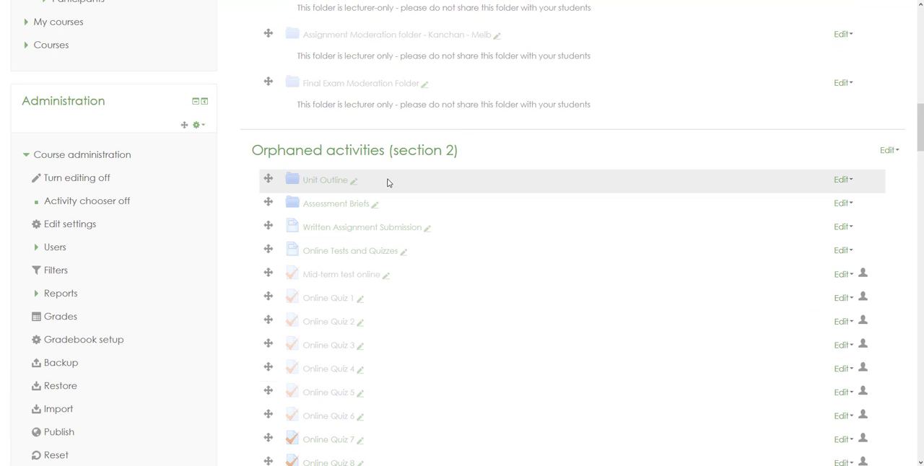
scroll(388, 182, down, 2)
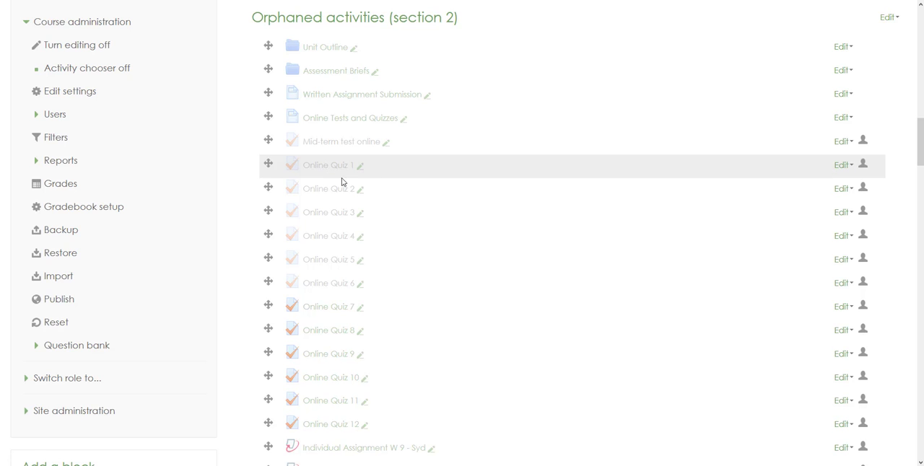
click(842, 165)
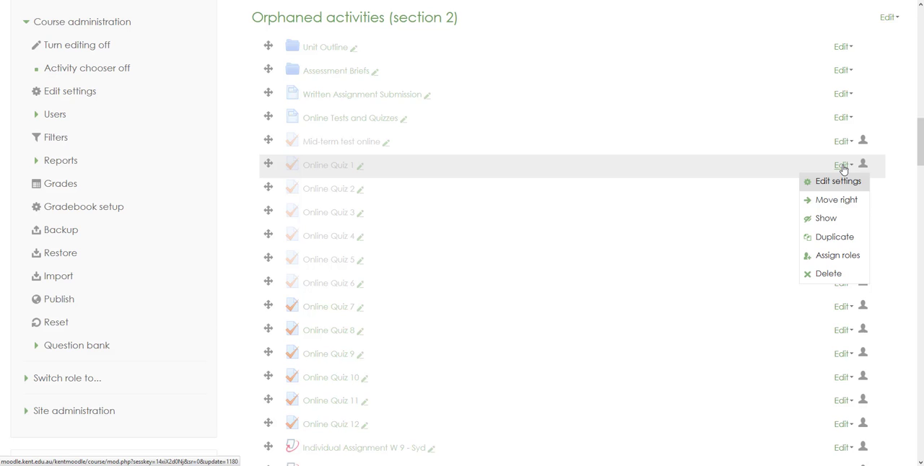
click(822, 218)
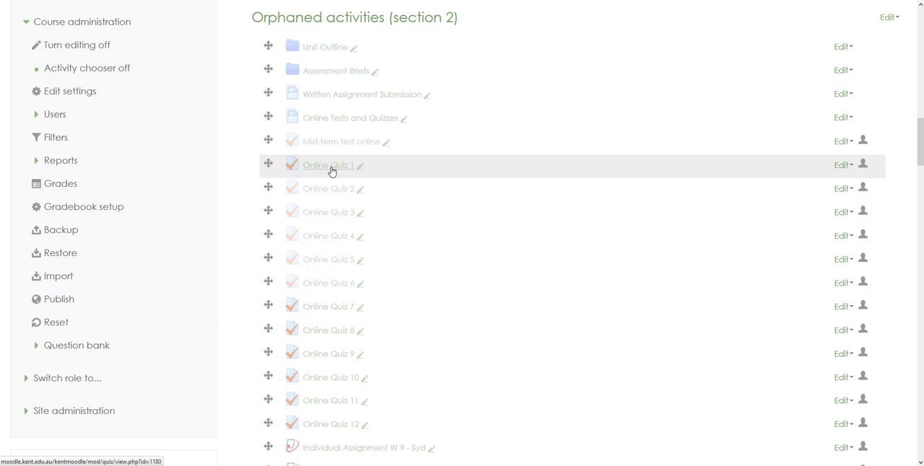
click(841, 166)
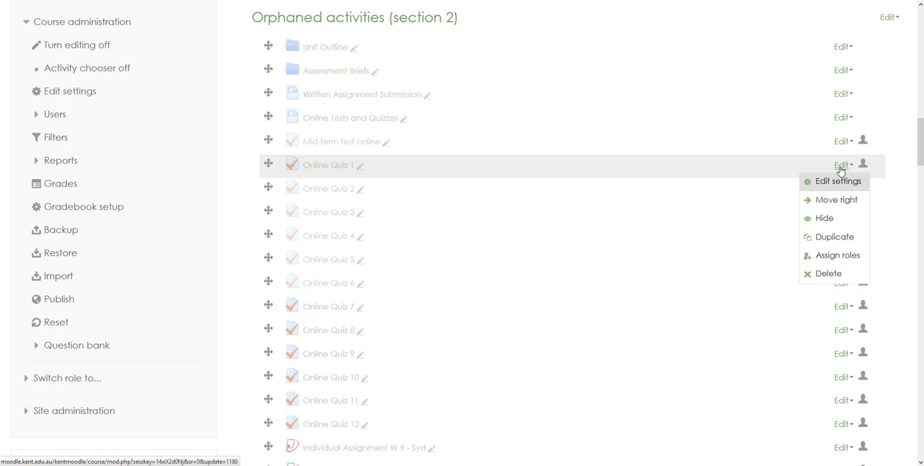
click(824, 216)
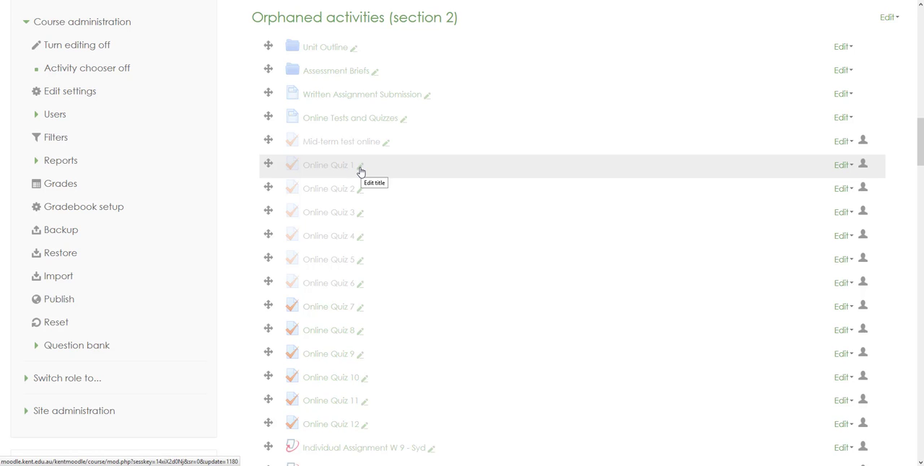
Rename Online Quiz 1 as Leadership directly on the course page.
click(360, 168)
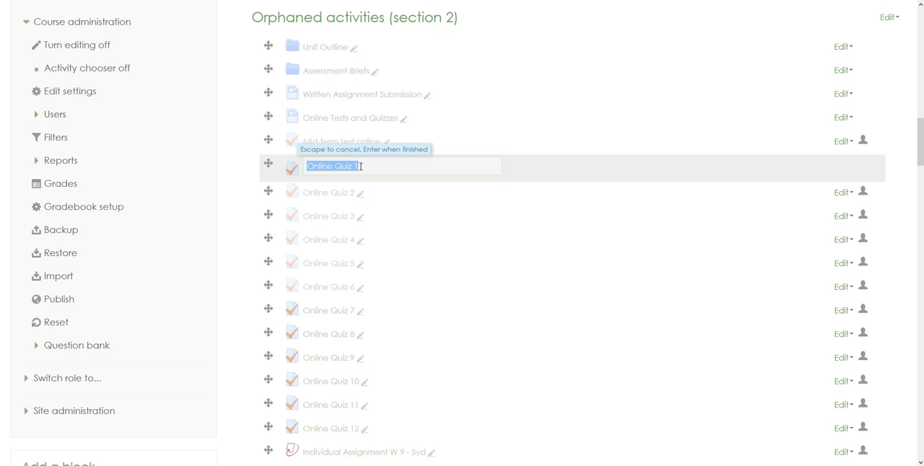
text(Leadership)
key(Return)
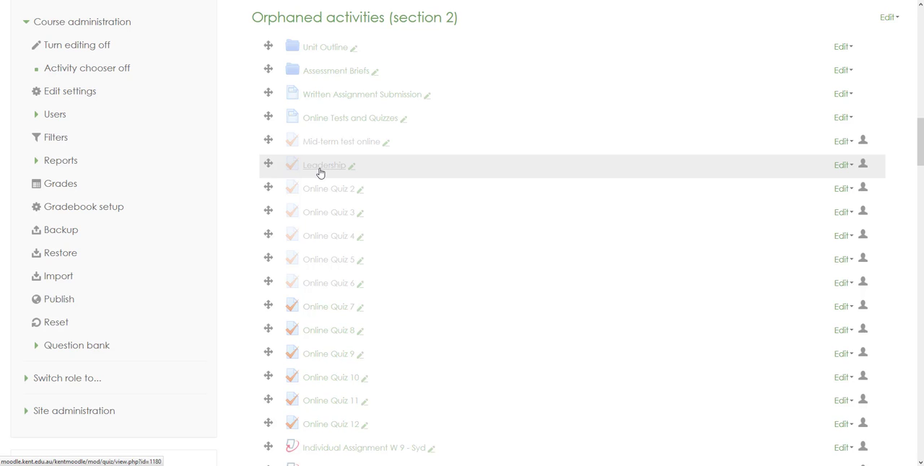
Open the Leadership quiz's settings and enter 20 minutes as the Exam Duration in the description table.
click(842, 165)
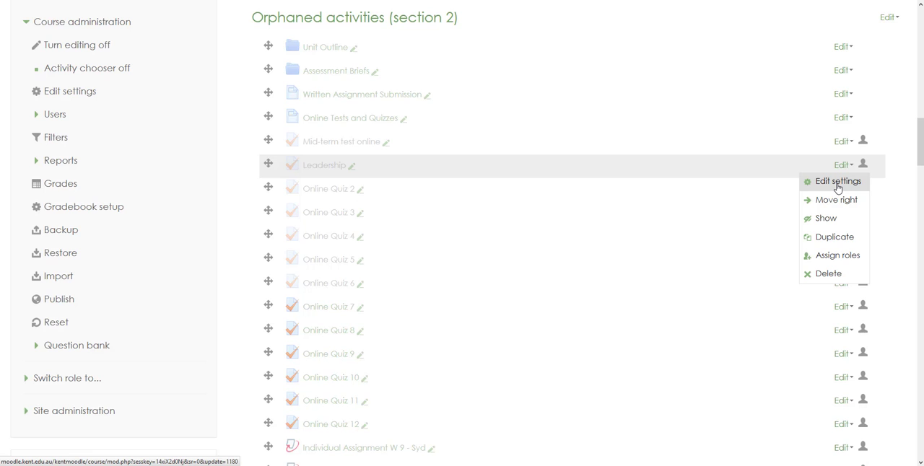
click(837, 184)
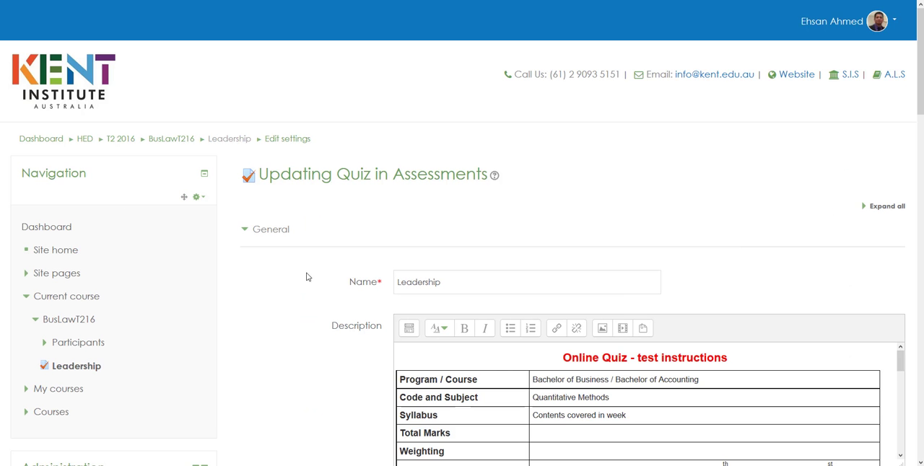
scroll(306, 278, down, 4)
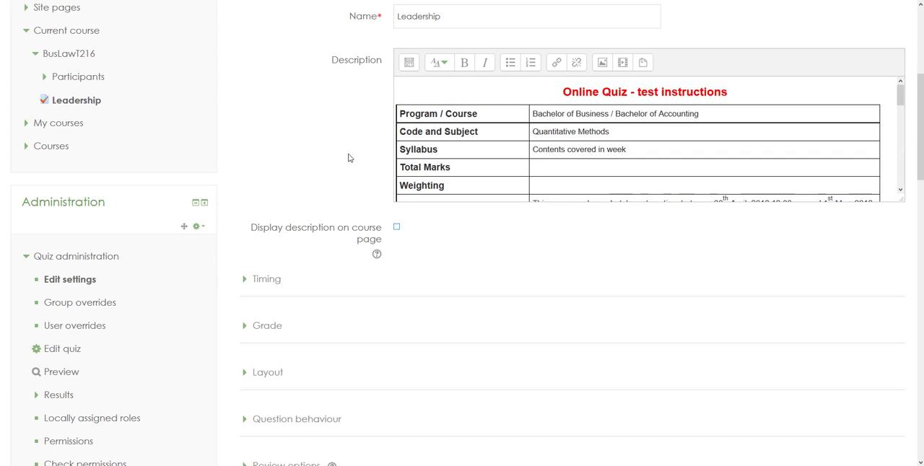
scroll(346, 153, up, 3)
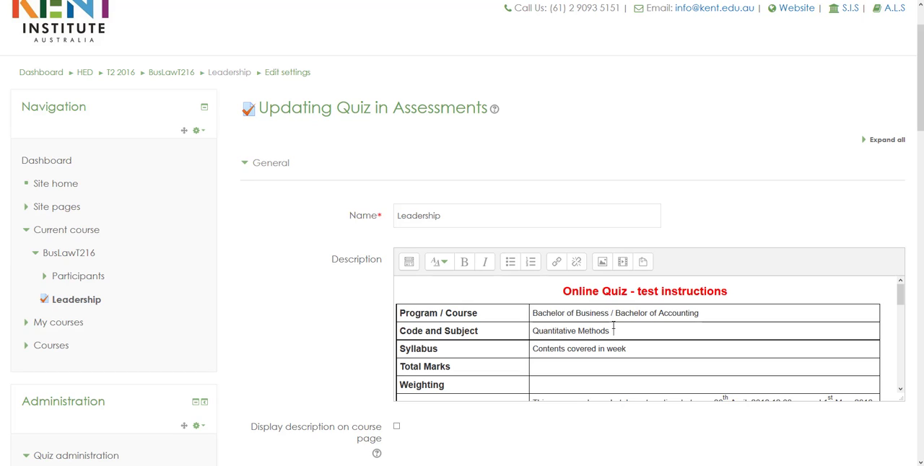
click(635, 336)
scroll(617, 330, down, 5)
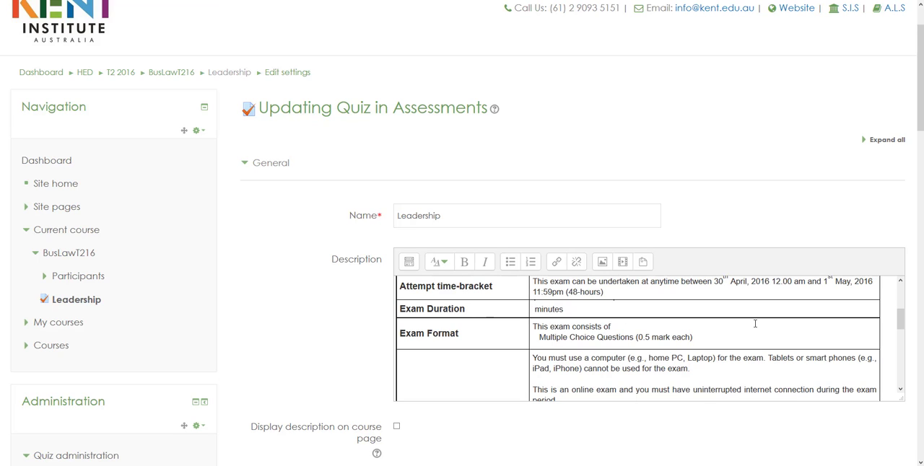
text(20)
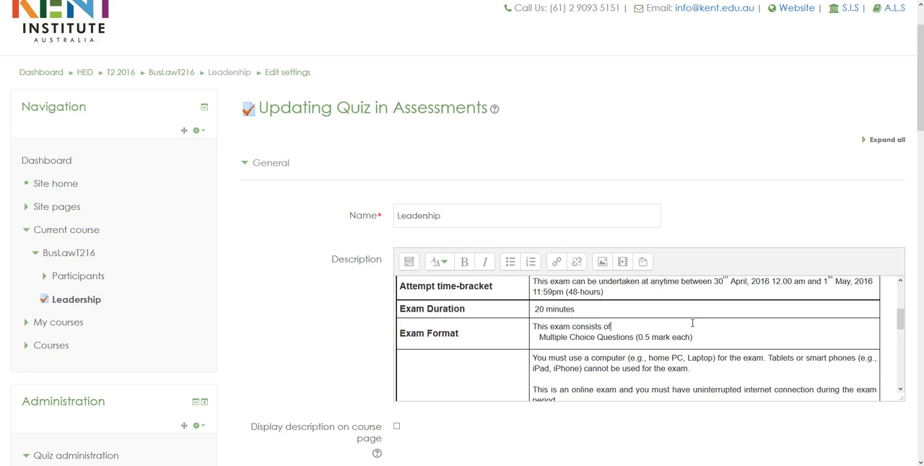
Delete the Password/Invigilator Instructions text from the quiz description table, leaving its row label in place.
scroll(692, 323, up, 2)
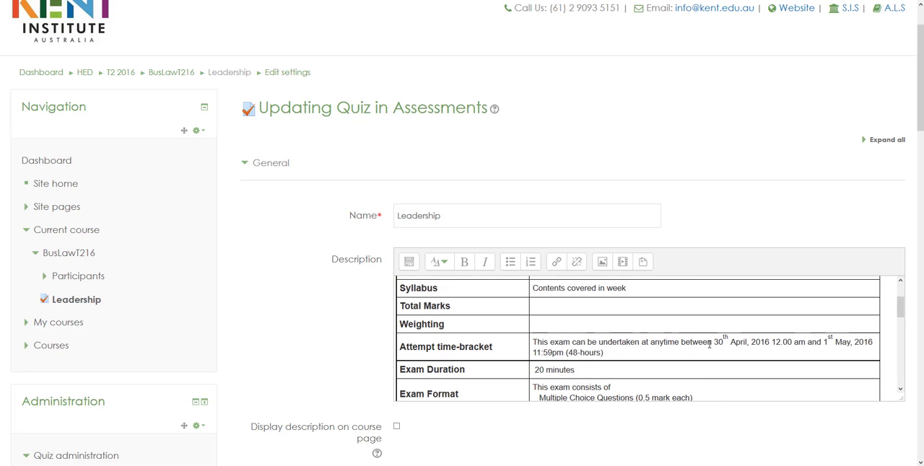
scroll(709, 344, down, 10)
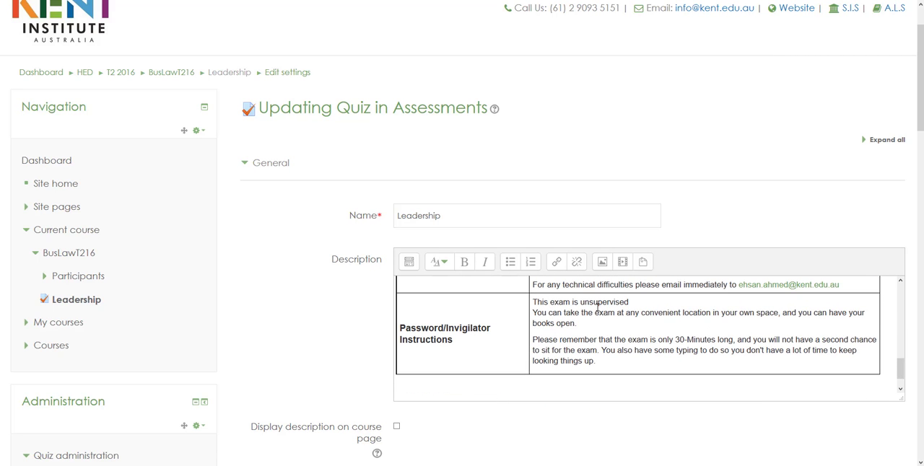
drag(534, 302, 623, 368)
key(BackSpace)
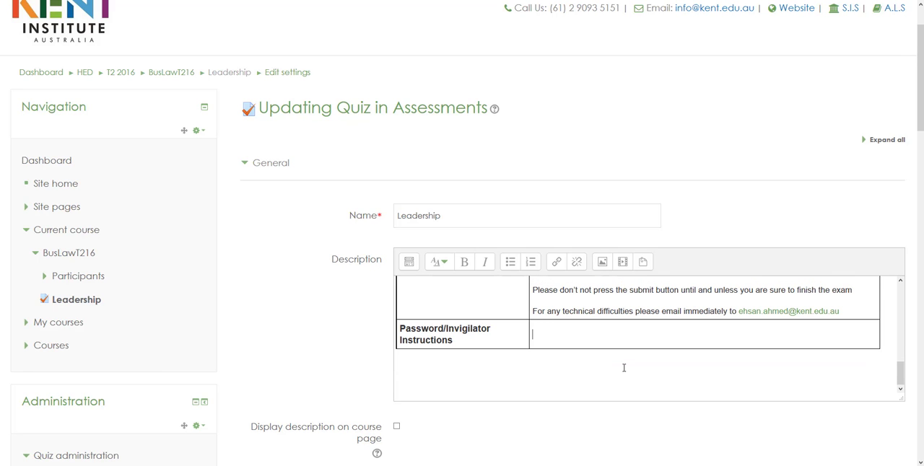
scroll(610, 157, down, 3)
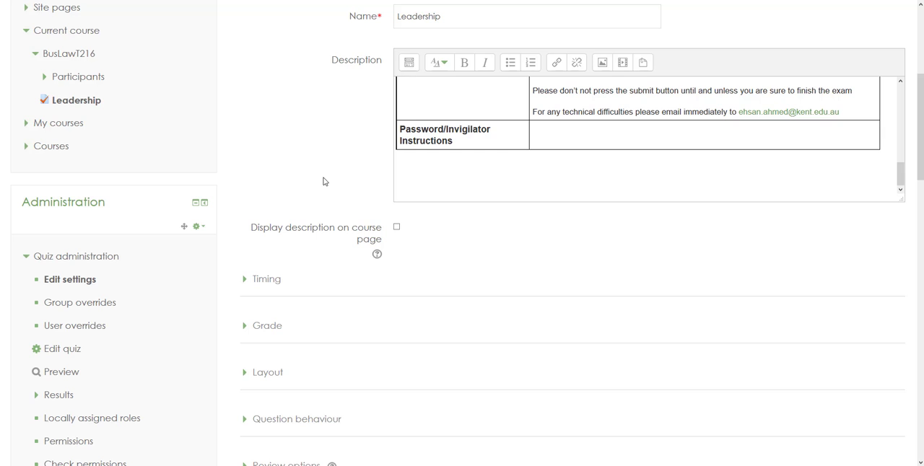
scroll(324, 181, down, 1)
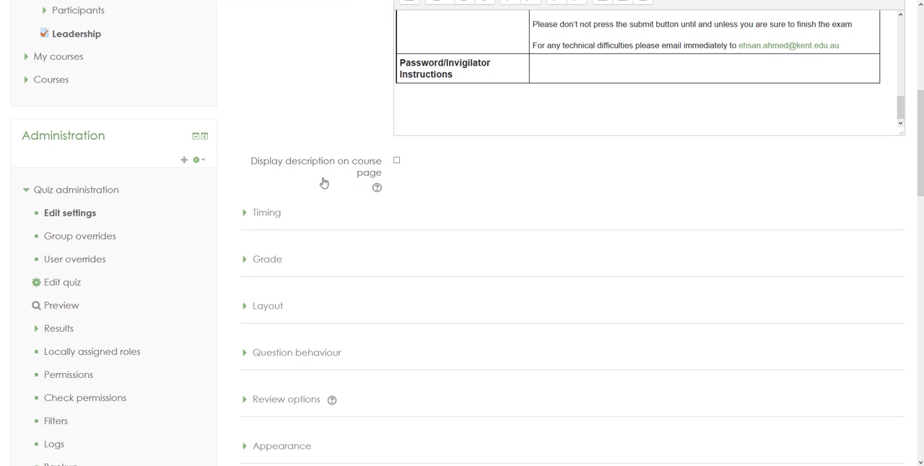
Enable the quiz's opening date in the Timing settings and set it to 5 May 2017.
click(246, 213)
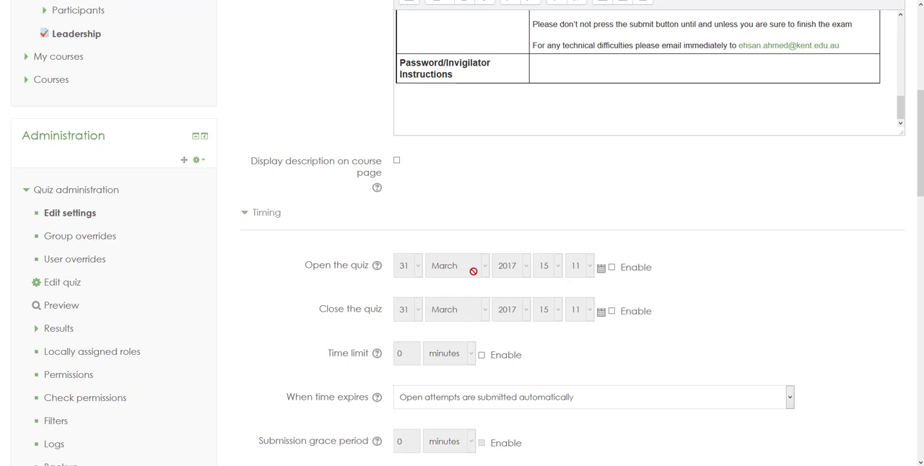
click(612, 267)
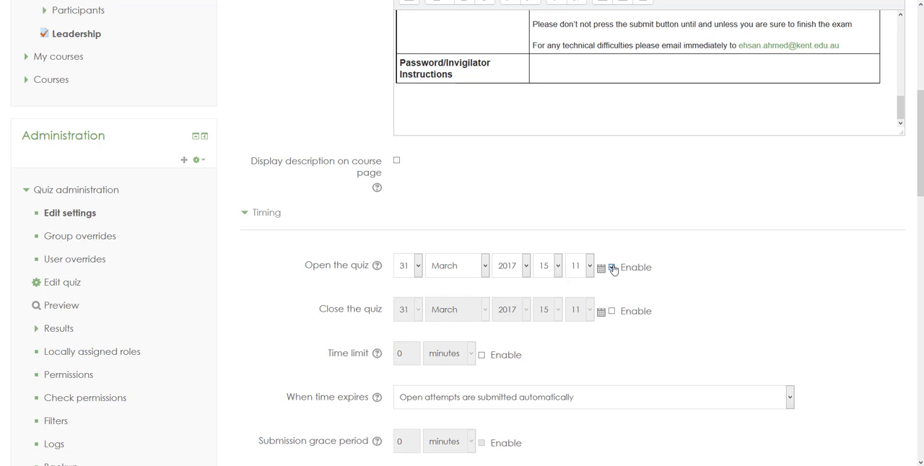
click(419, 267)
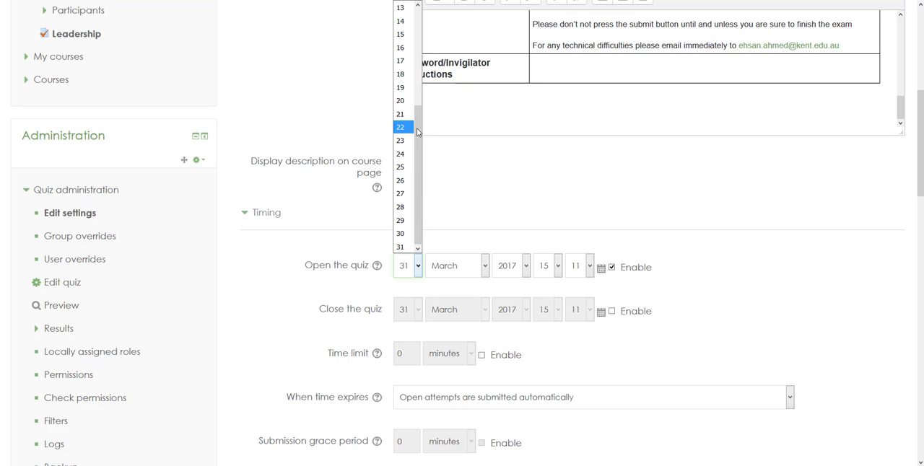
drag(419, 120, 421, 48)
click(403, 18)
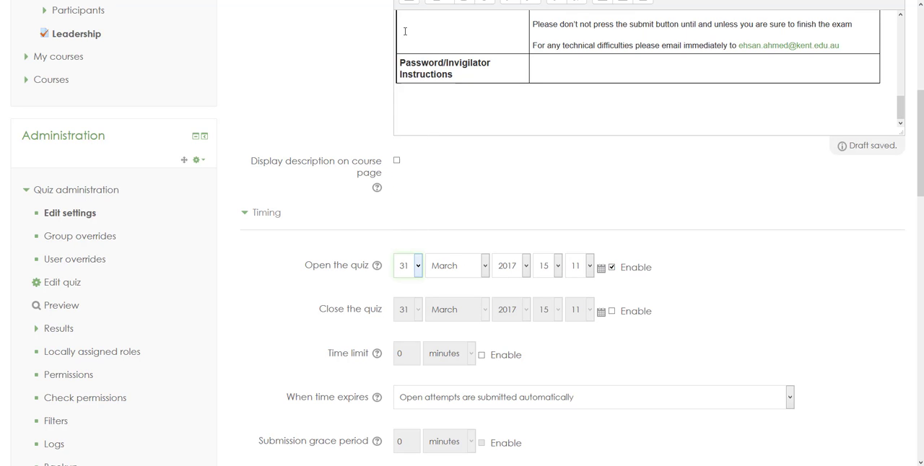
click(485, 266)
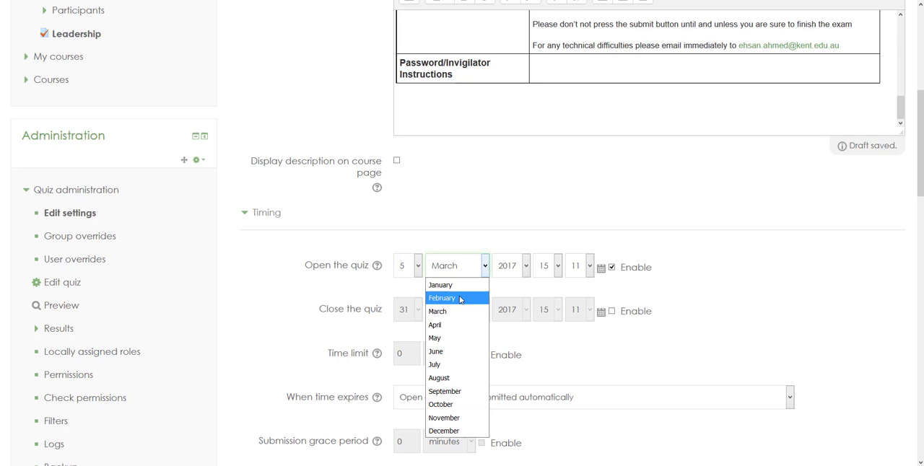
click(439, 339)
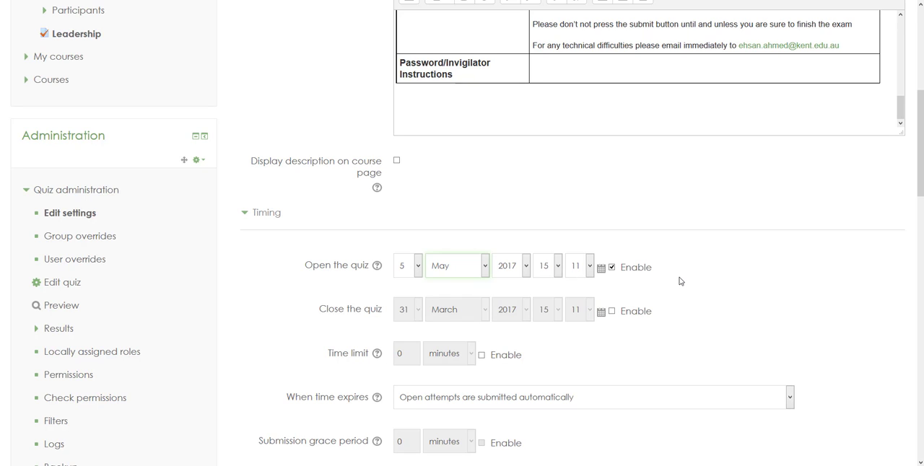
Enable the quiz's closing date and set it to 7 May 2017.
click(611, 311)
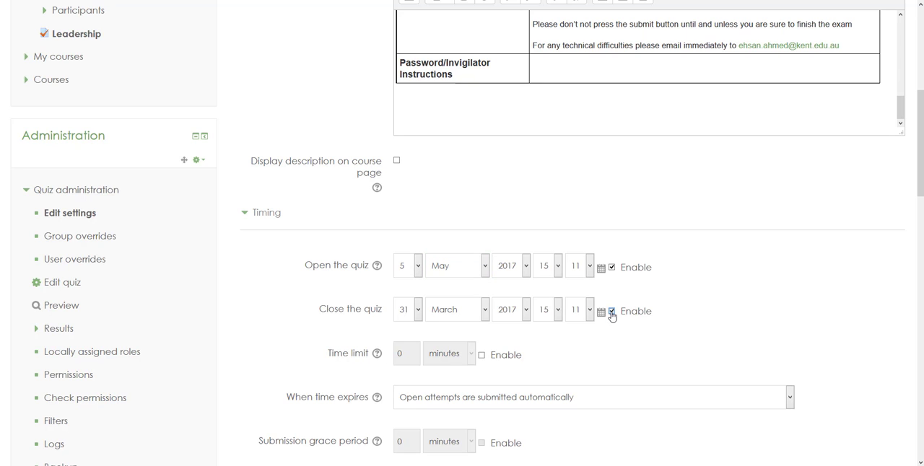
click(417, 310)
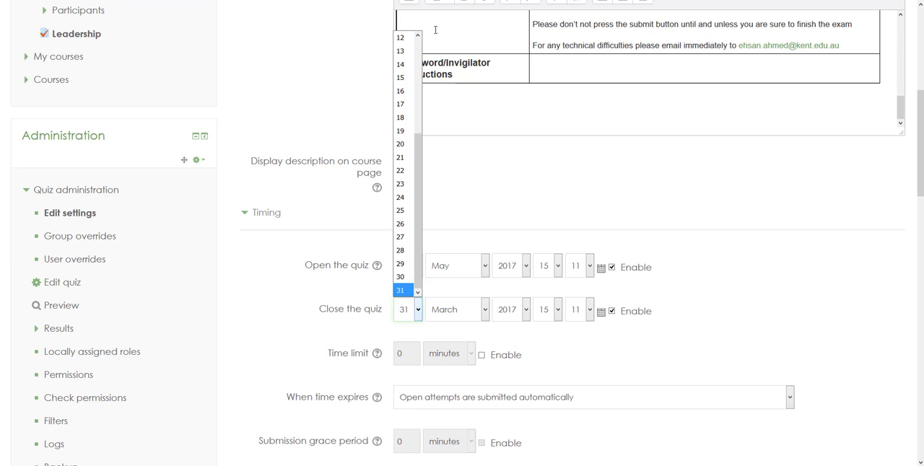
drag(417, 152, 415, 70)
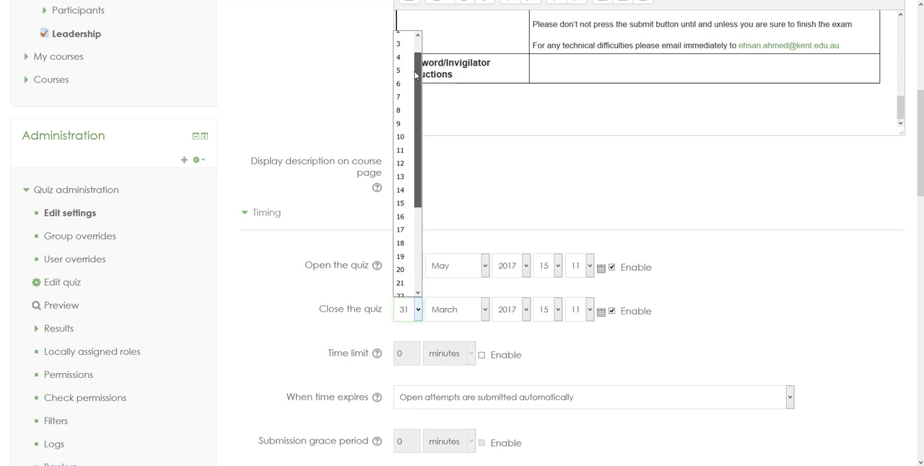
click(400, 99)
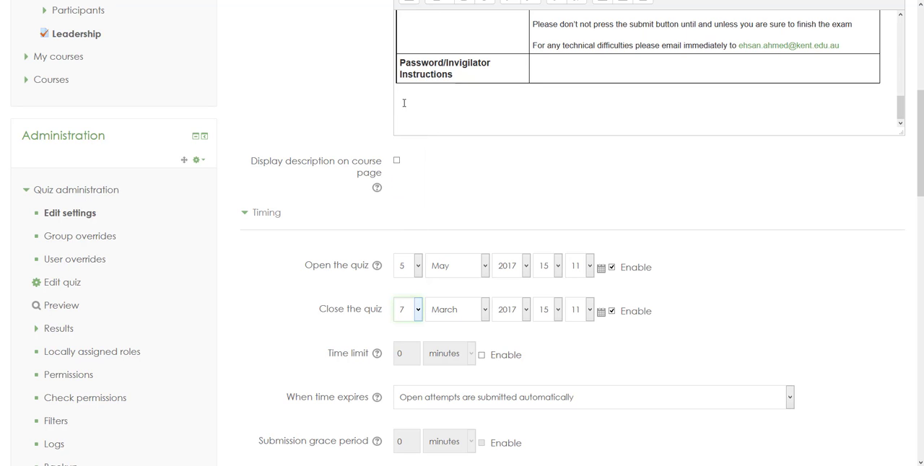
click(485, 310)
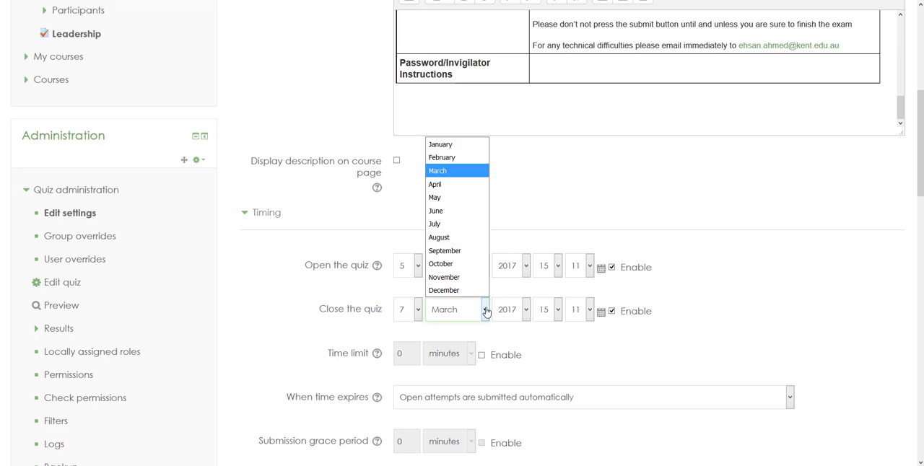
click(436, 197)
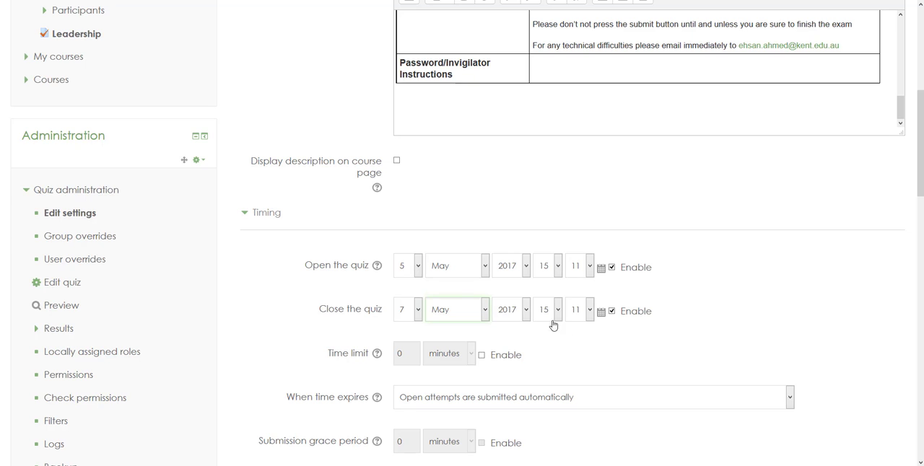
Enable the quiz's time limit and set it to 15 minutes.
scroll(553, 336, down, 3)
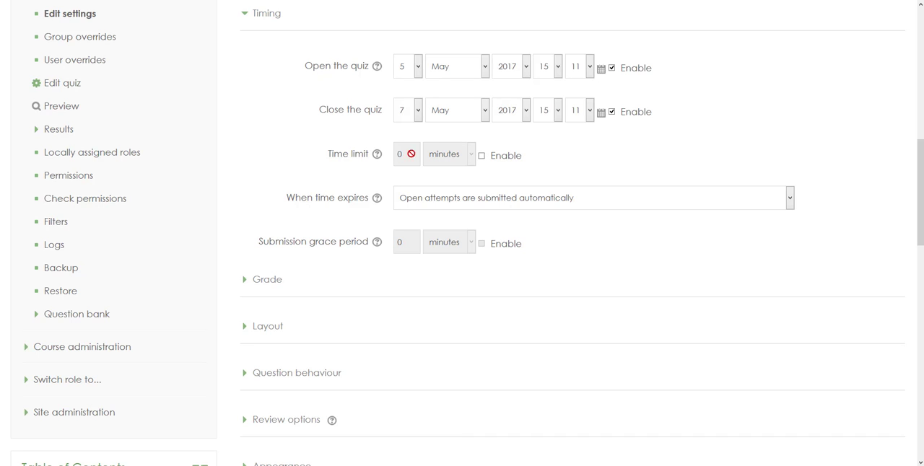
click(481, 156)
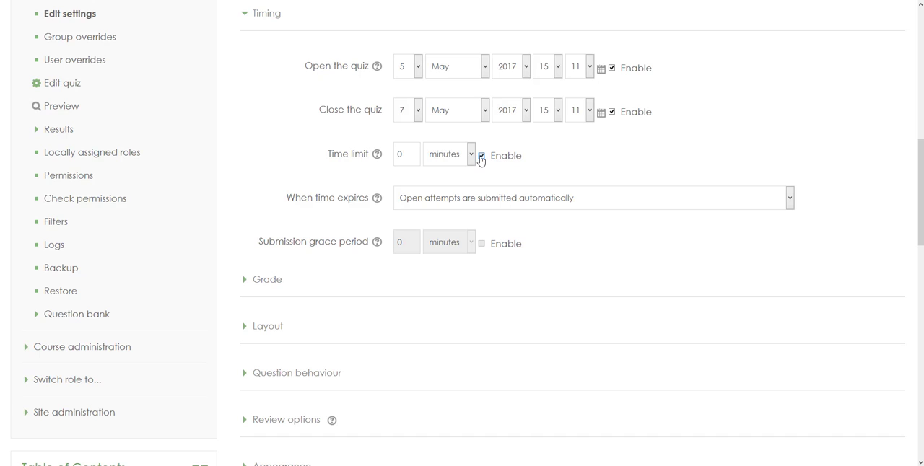
click(403, 156)
key(BackSpace)
text(15)
click(595, 161)
Set how questions behave to Deferred feedback in the quiz's Question behaviour settings.
scroll(313, 317, down, 3)
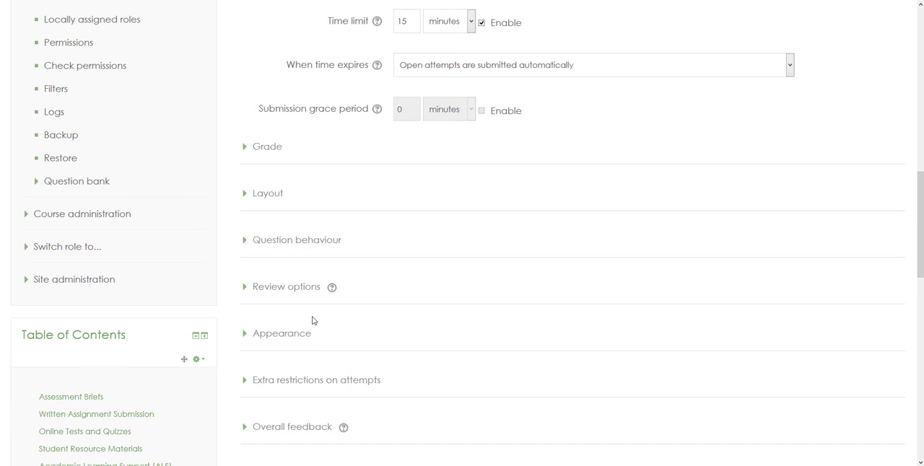
scroll(313, 320, down, 3)
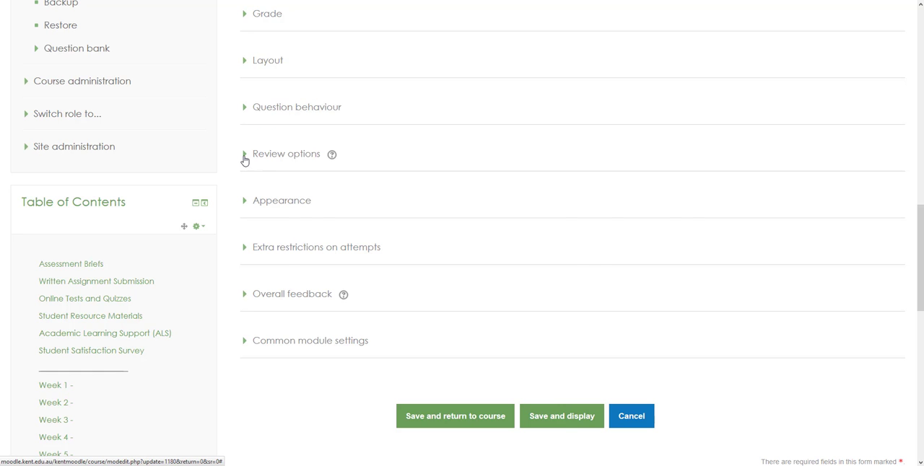
click(244, 158)
click(244, 156)
scroll(245, 158, up, 3)
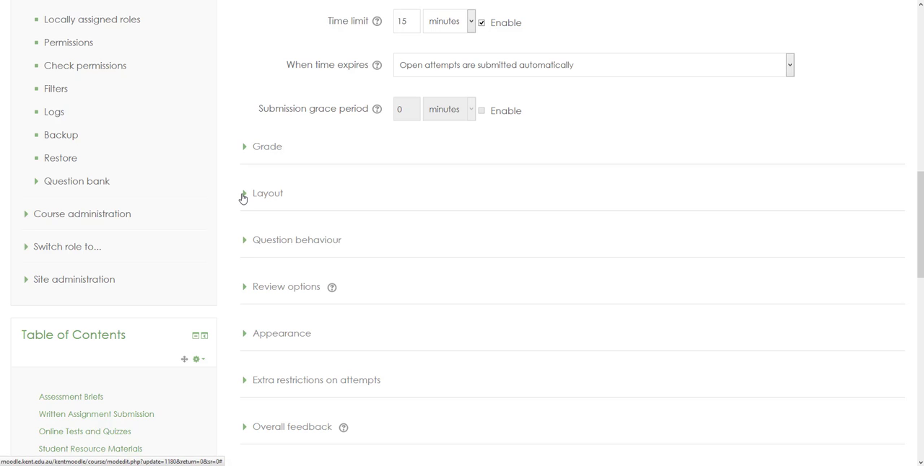
click(245, 243)
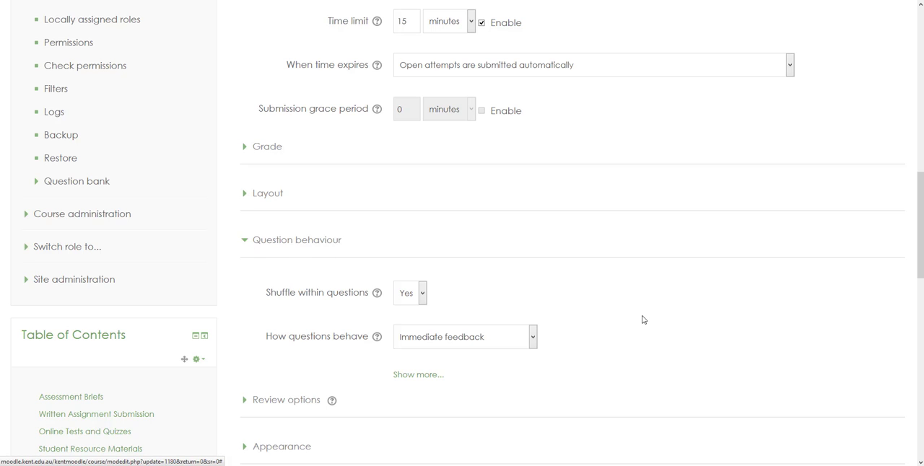
click(533, 339)
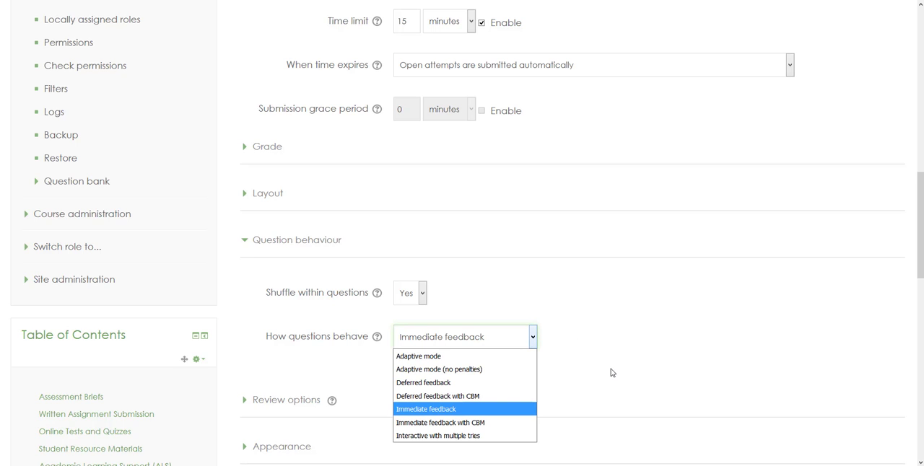
click(427, 383)
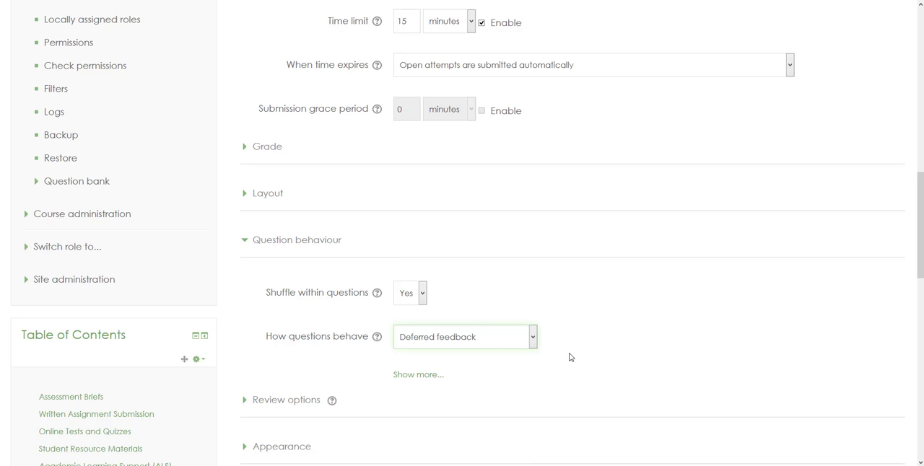
Unmask the Require password field under Extra restrictions on attempts and enter the quiz password.
scroll(570, 357, down, 2)
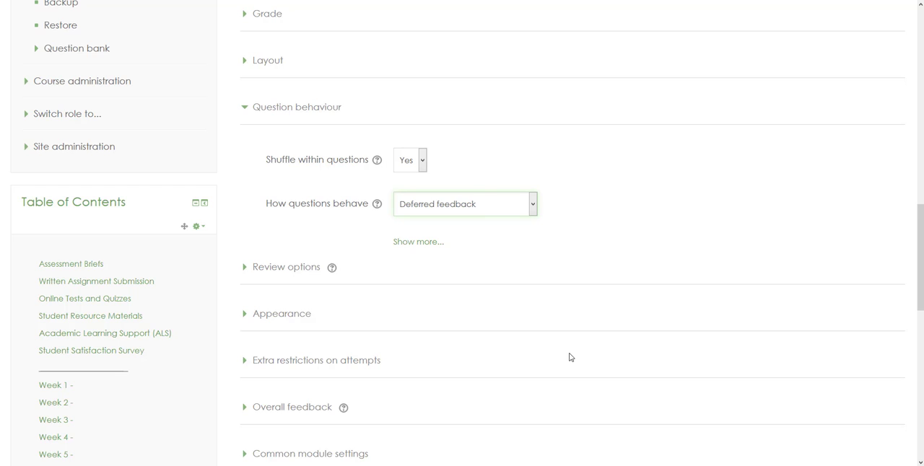
scroll(570, 357, down, 2)
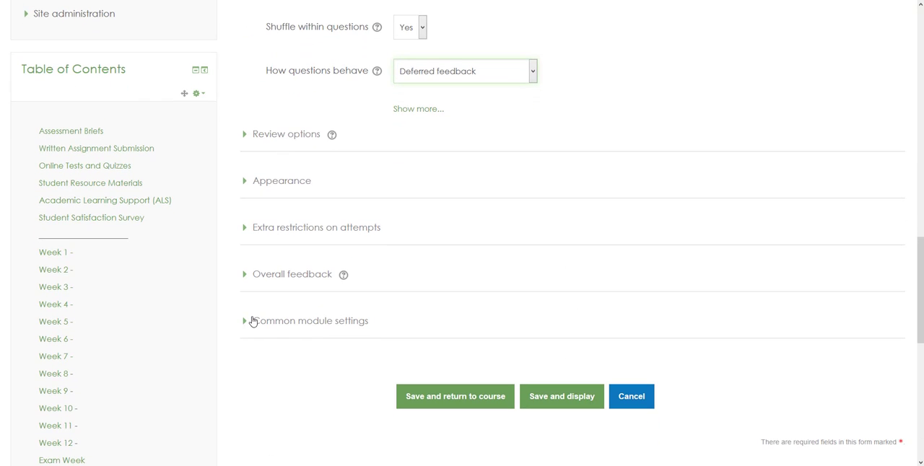
click(244, 228)
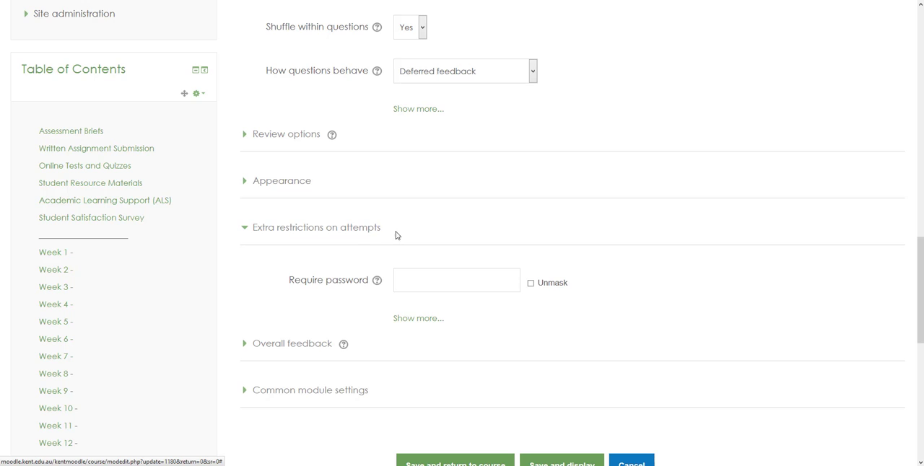
click(407, 282)
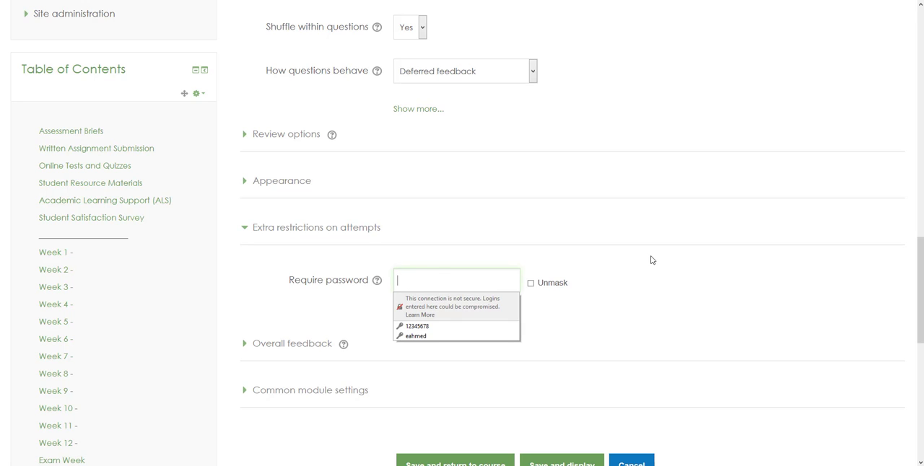
click(531, 286)
click(531, 284)
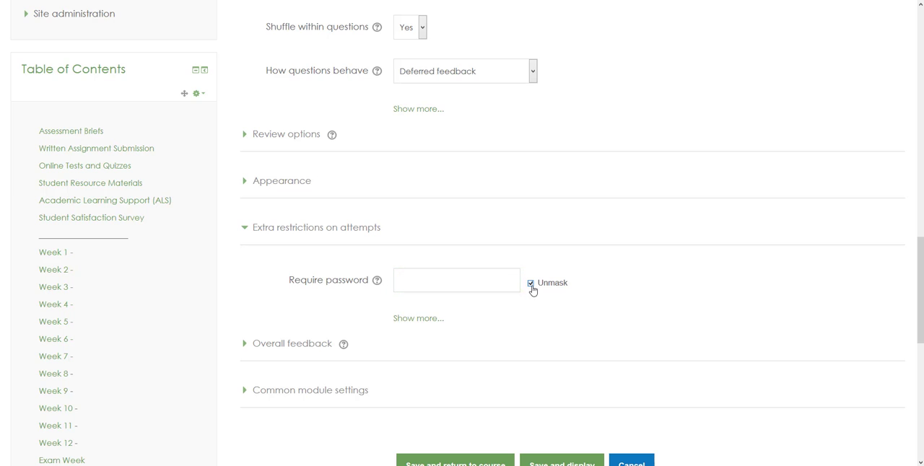
click(424, 282)
click(526, 316)
Disable both the opening and the closing date in the quiz's Timing settings.
scroll(610, 112, up, 5)
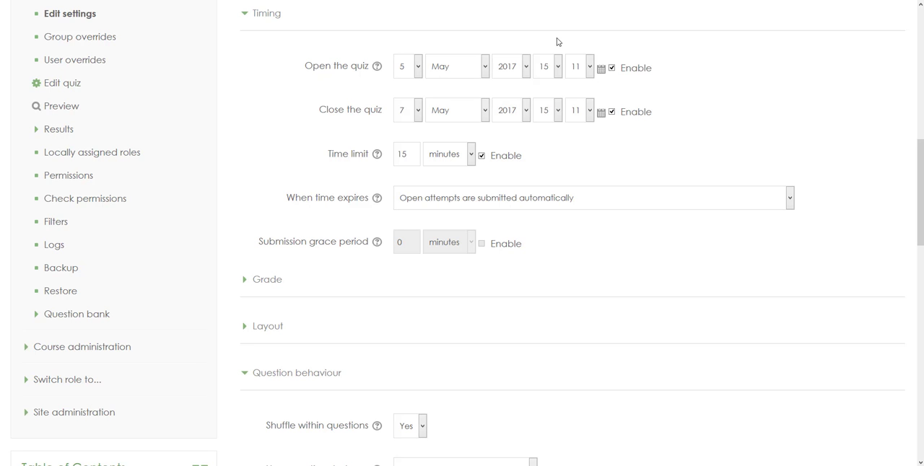
scroll(544, 363, down, 4)
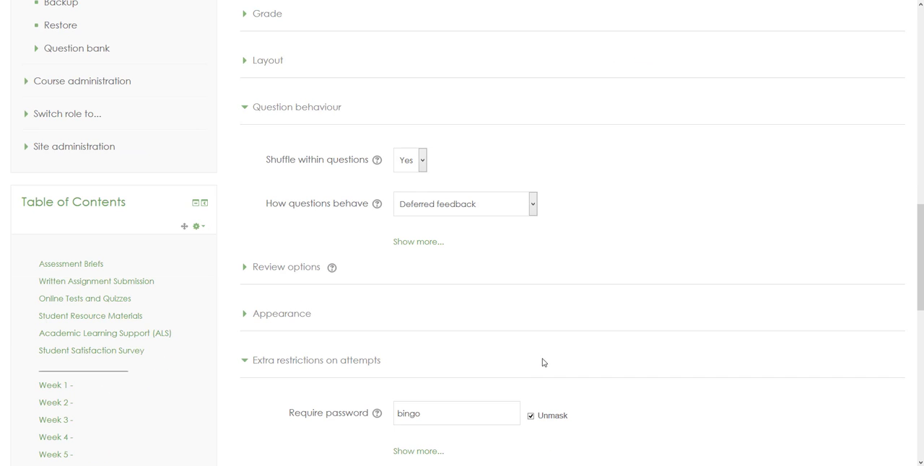
scroll(523, 155, up, 4)
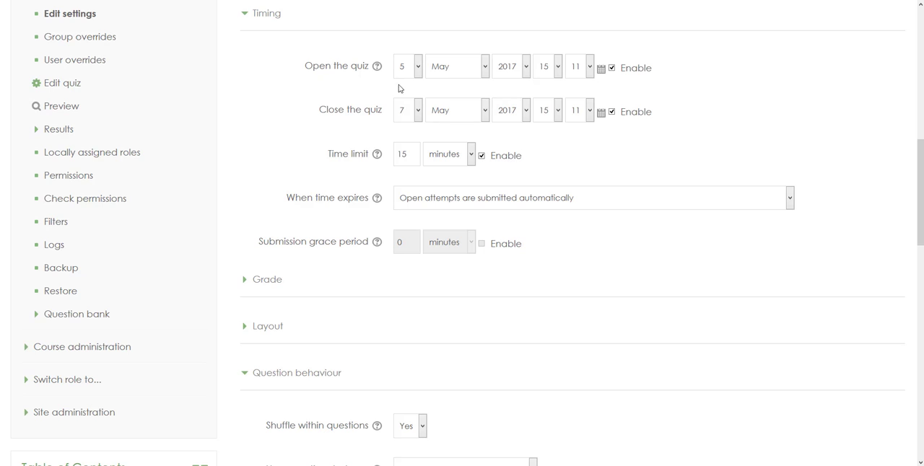
click(611, 68)
click(611, 112)
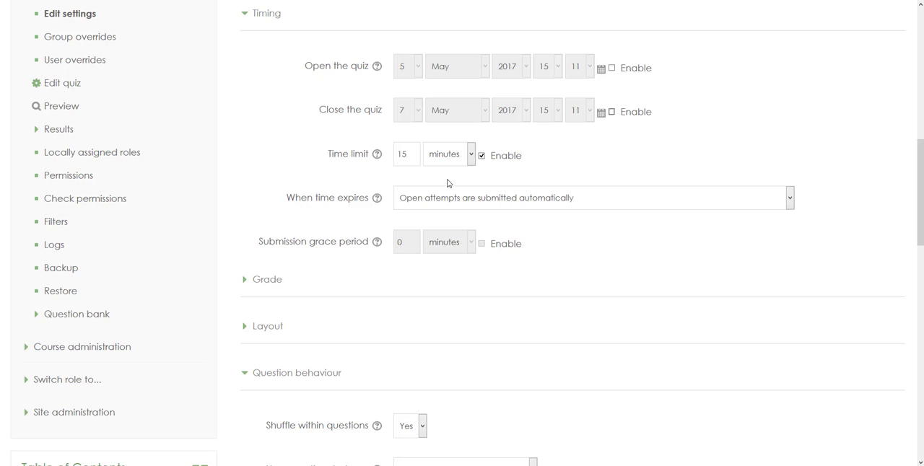
Change the quiz password in the Require password field under Extra restrictions on attempts.
scroll(527, 313, down, 1)
scroll(527, 313, down, 4)
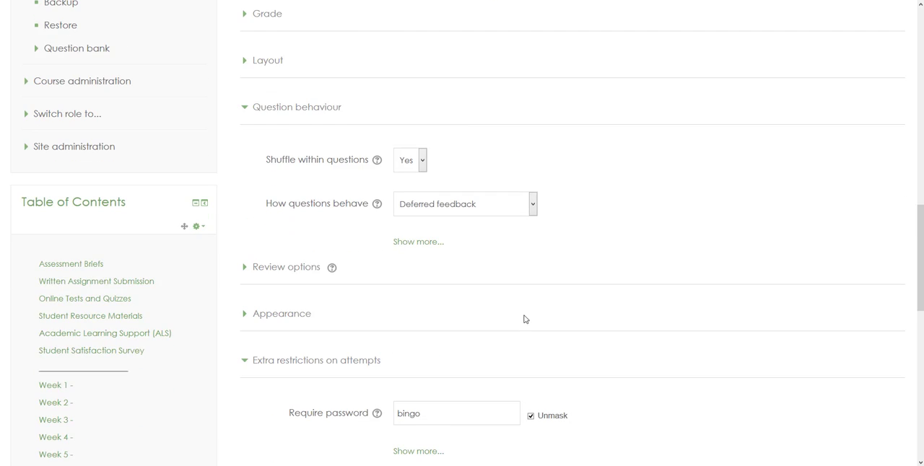
scroll(444, 376, down, 3)
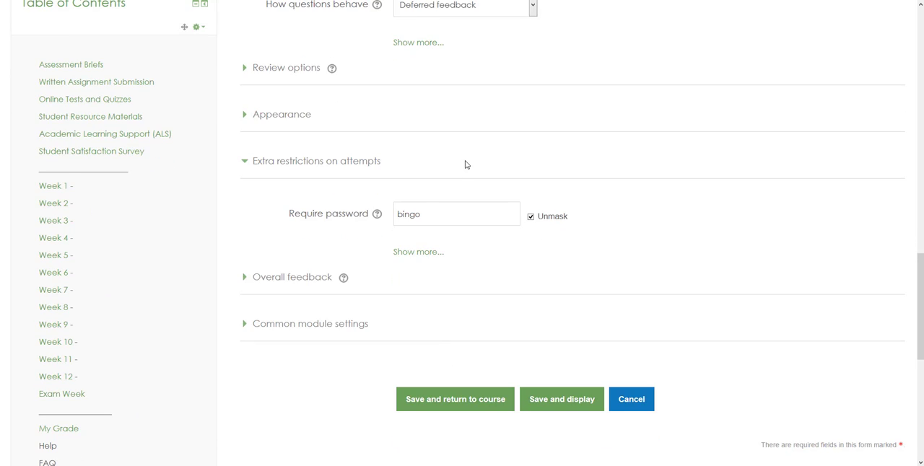
scroll(466, 163, up, 5)
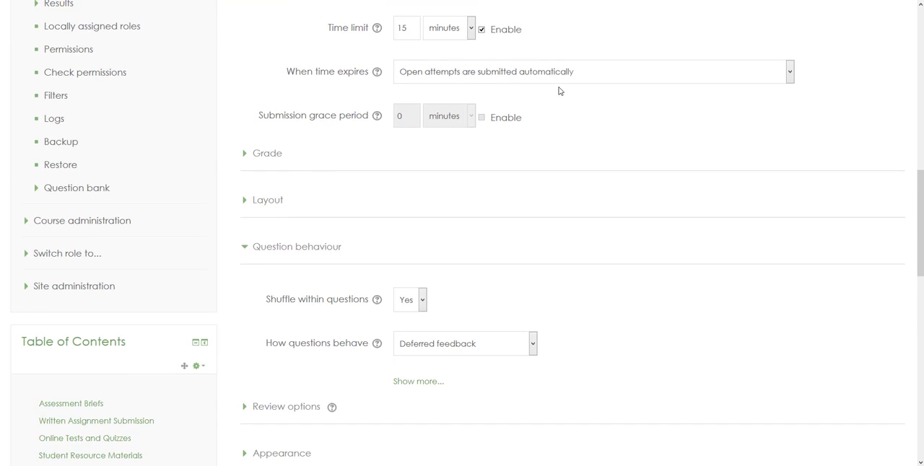
scroll(556, 149, up, 4)
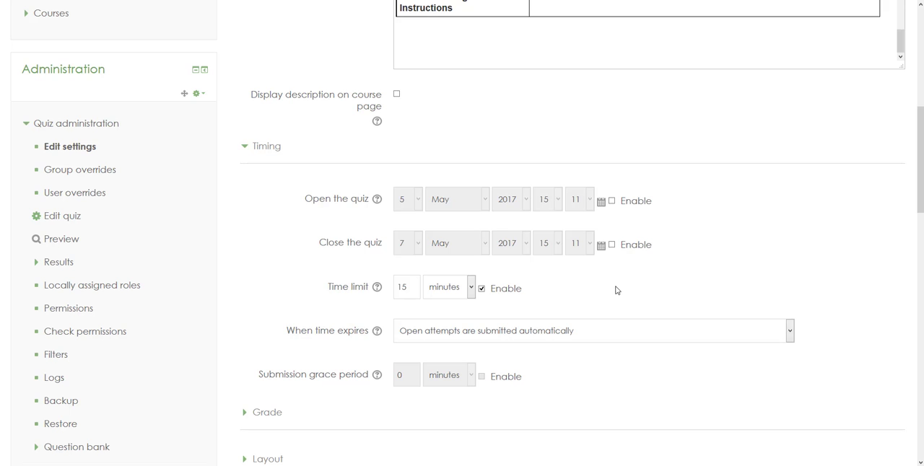
scroll(617, 290, down, 7)
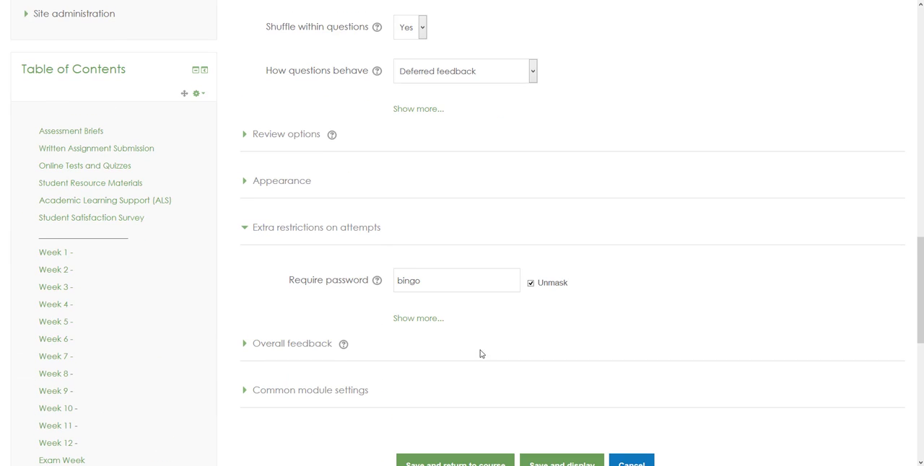
click(425, 281)
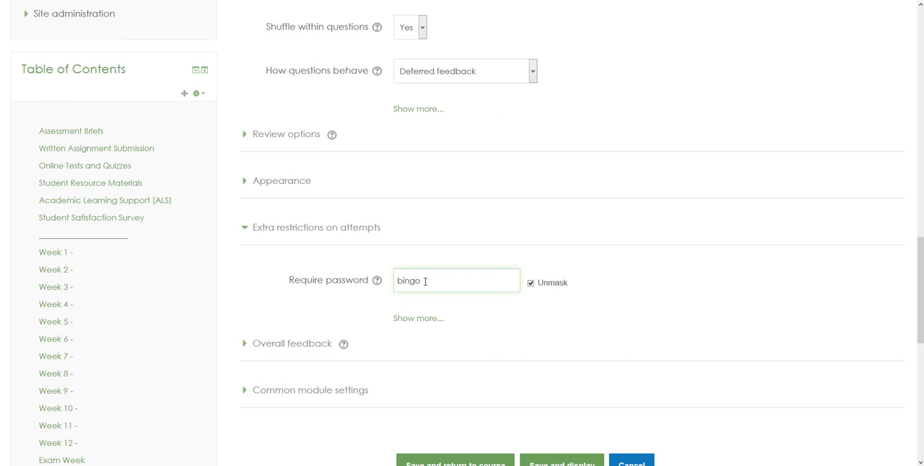
text(2)
Save the quiz settings and return to the course page.
scroll(475, 225, down, 2)
scroll(474, 225, up, 6)
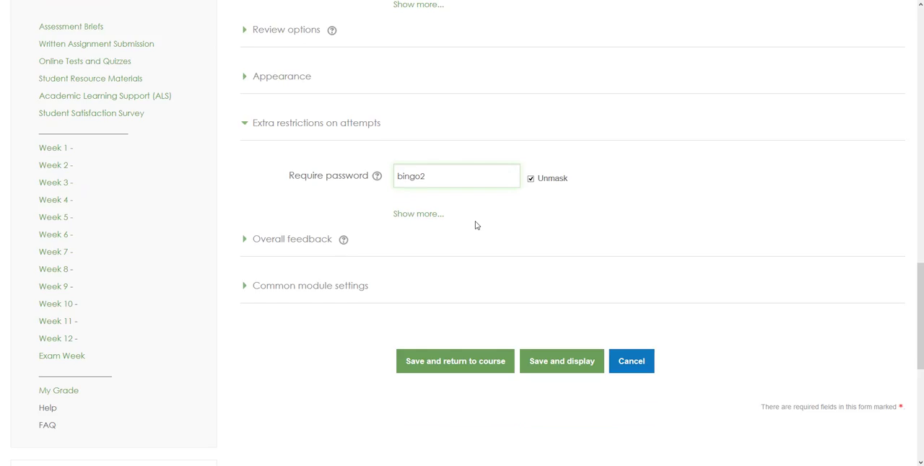
scroll(475, 225, up, 5)
scroll(475, 225, down, 10)
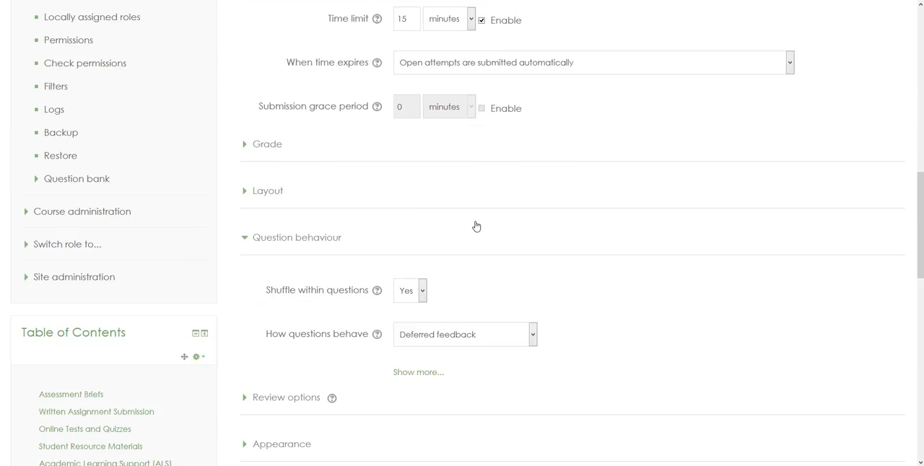
scroll(475, 225, down, 2)
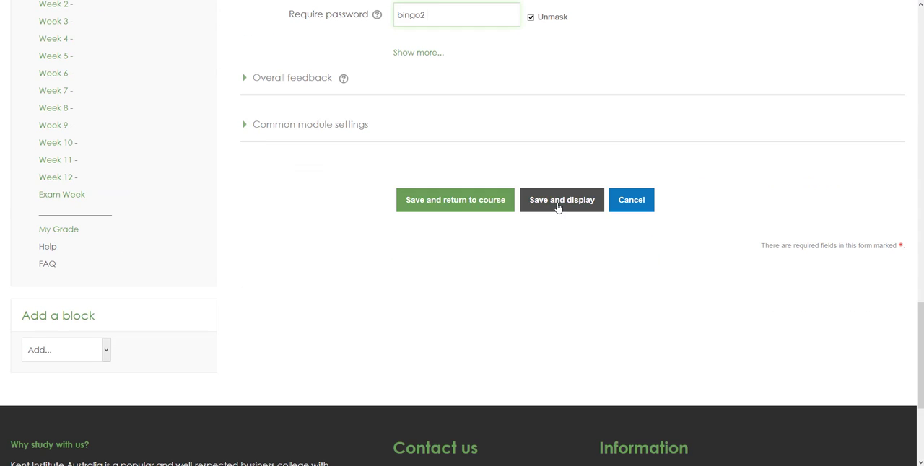
click(453, 207)
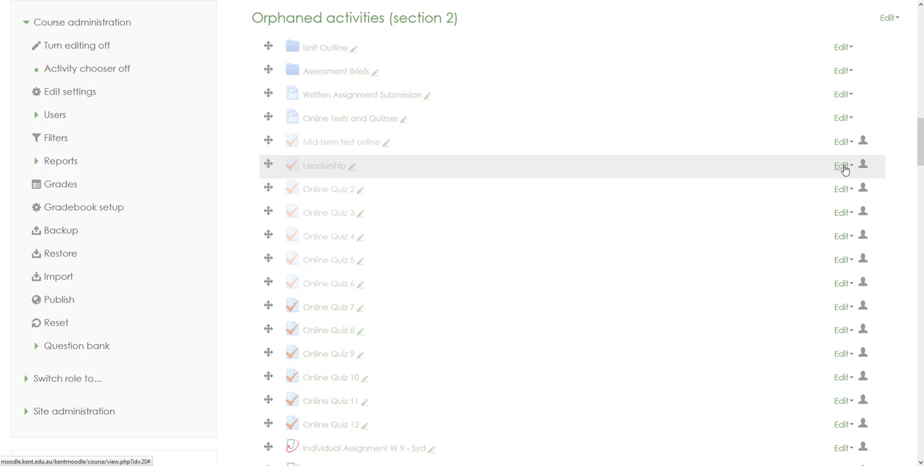
Open the Leadership quiz from the course page and go to editing its questions.
click(326, 166)
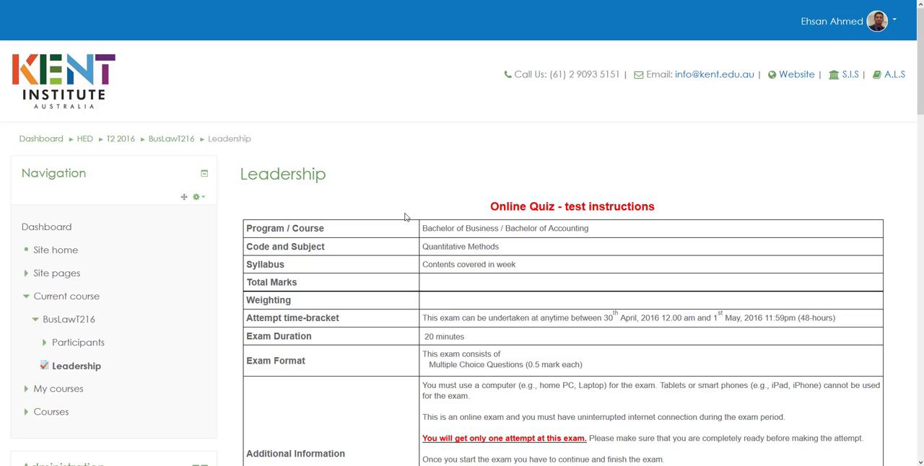
scroll(404, 219, down, 7)
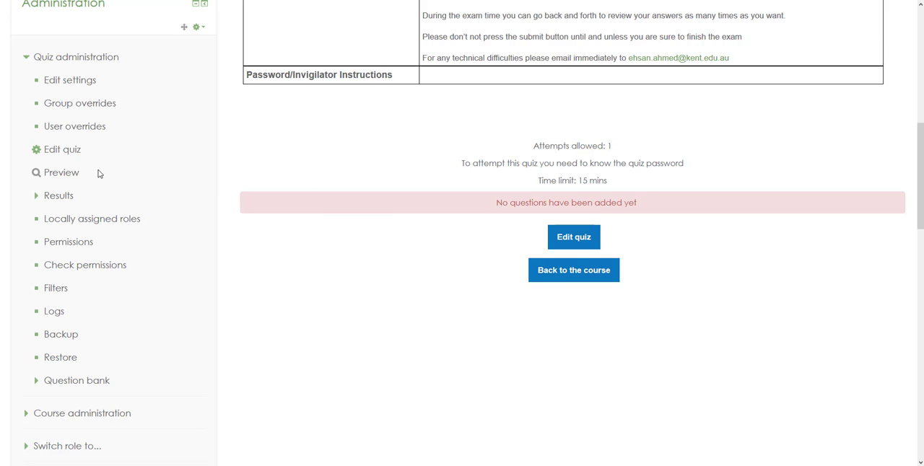
click(575, 239)
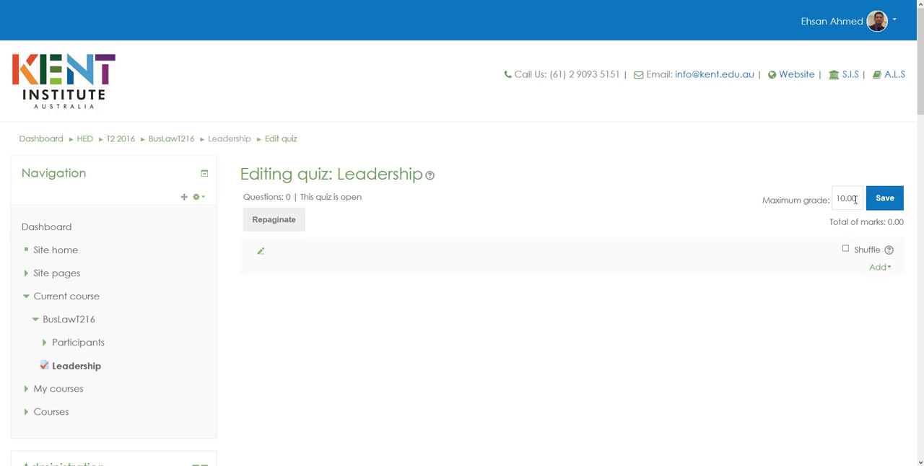
Set the Leadership quiz's maximum grade to 15 and save it.
click(857, 198)
key(BackSpace)
key(BackSpace)
key(BackSpace)
key(BackSpace)
key(BackSpace)
text(15)
click(879, 204)
Add a new question of the Multiple choice type to the Leadership quiz.
click(879, 273)
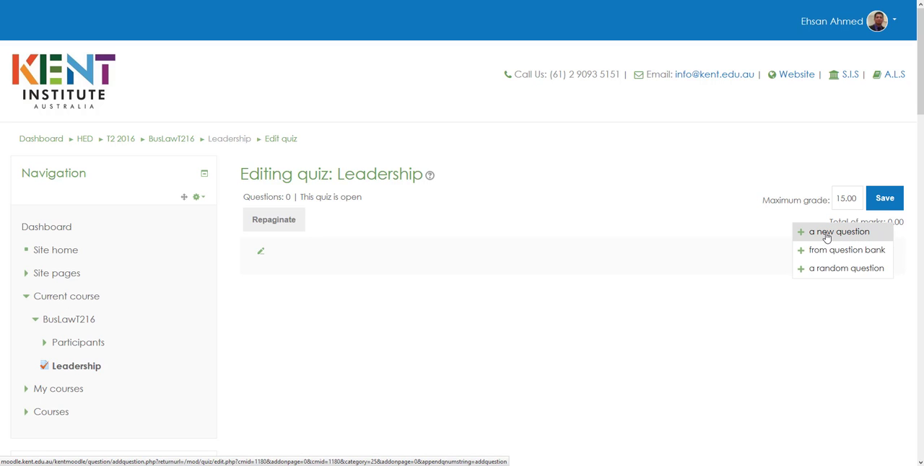
click(826, 238)
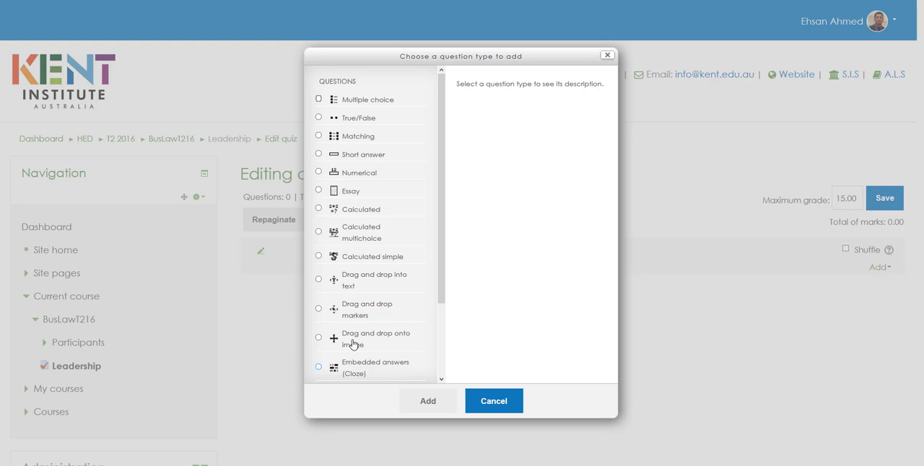
click(318, 100)
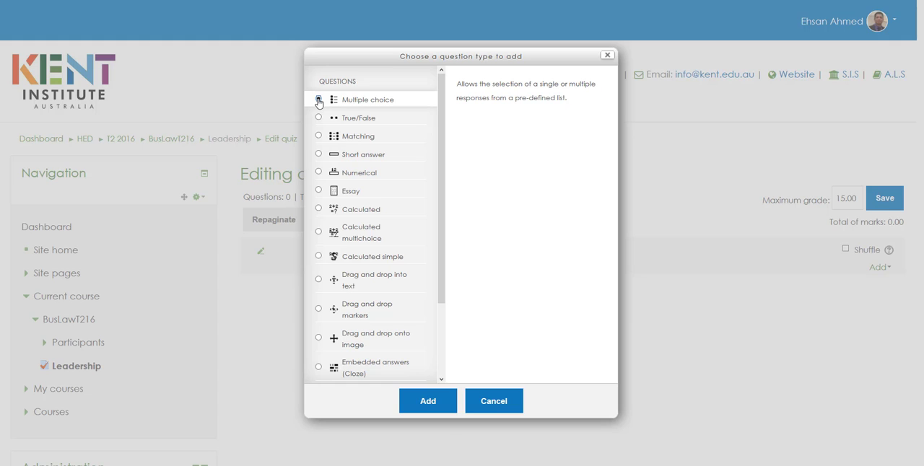
click(427, 402)
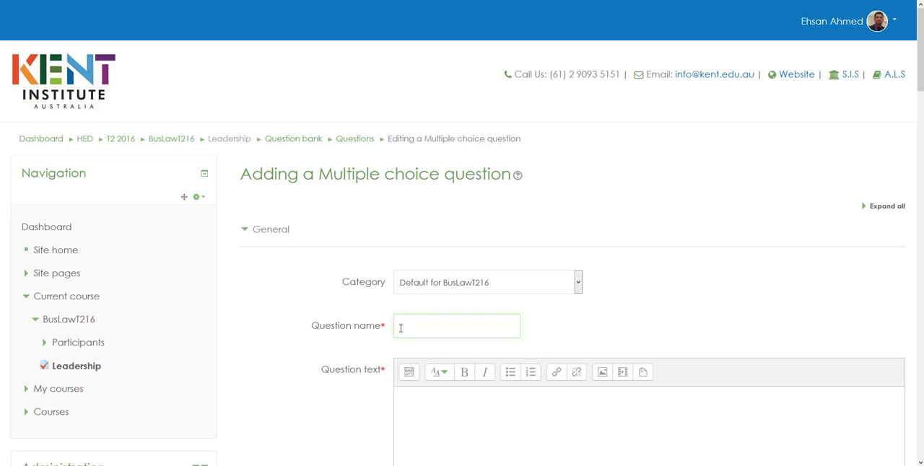
Name the new multiple choice question MCQ 1.
text(MCQ 1)
Enter "What is Leadership?" as the question text of MCQ 1.
click(583, 331)
scroll(582, 331, down, 3)
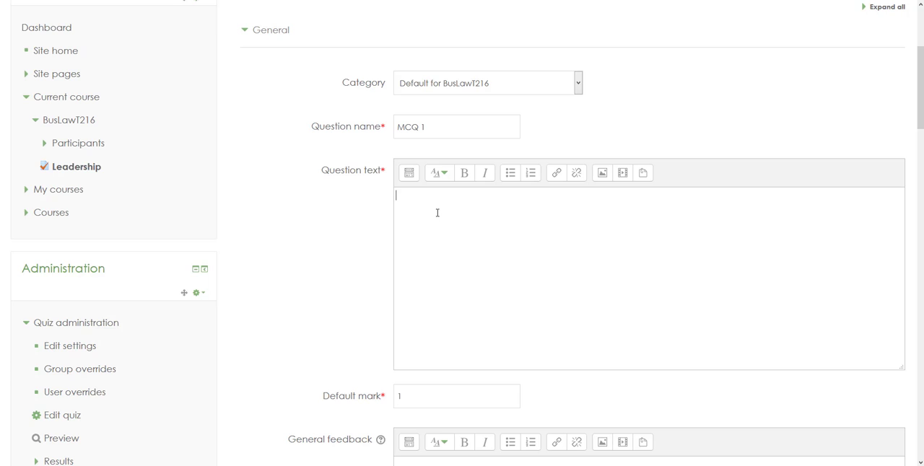
text(What is Leadership?)
Fill in the first three answers of MCQ 1: L for Choice 1, E for Choice 2 and A for Choice 3.
scroll(374, 235, down, 4)
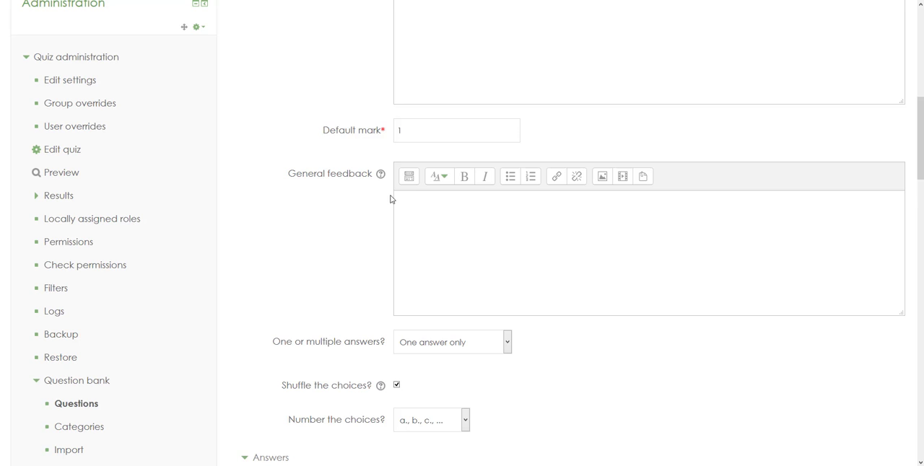
scroll(390, 199, down, 4)
scroll(391, 199, up, 1)
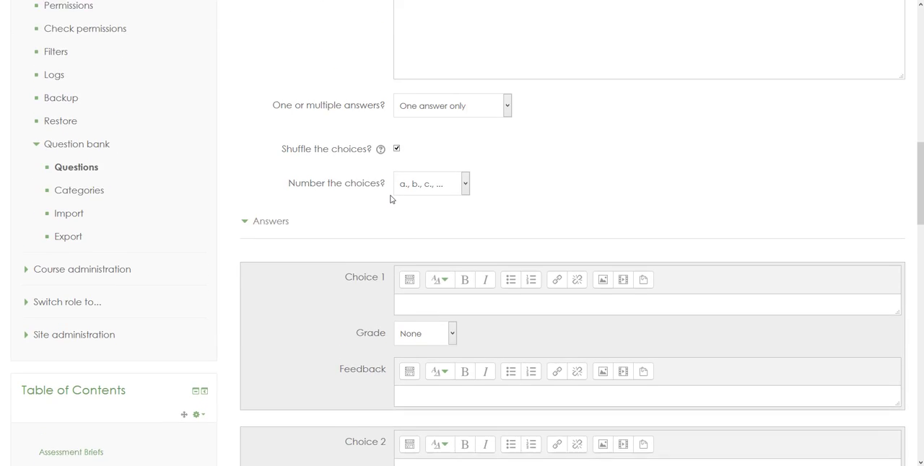
scroll(406, 210, down, 2)
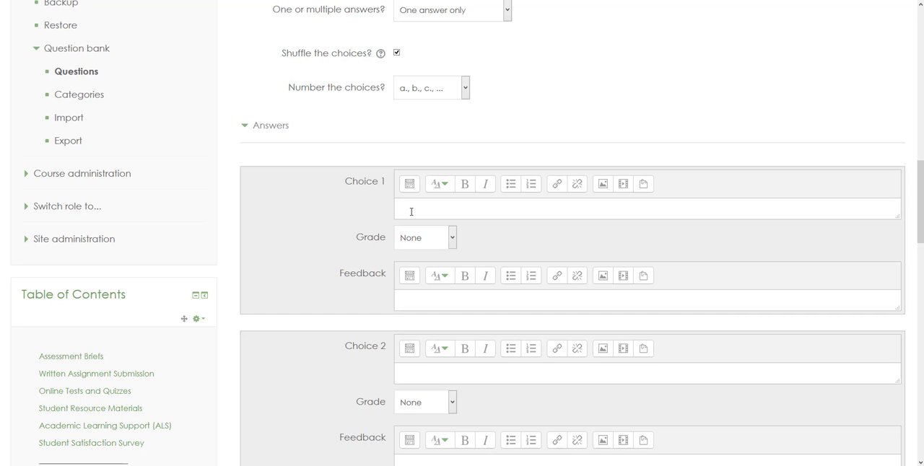
text(4)
click(405, 370)
text(E)
scroll(405, 369, down, 3)
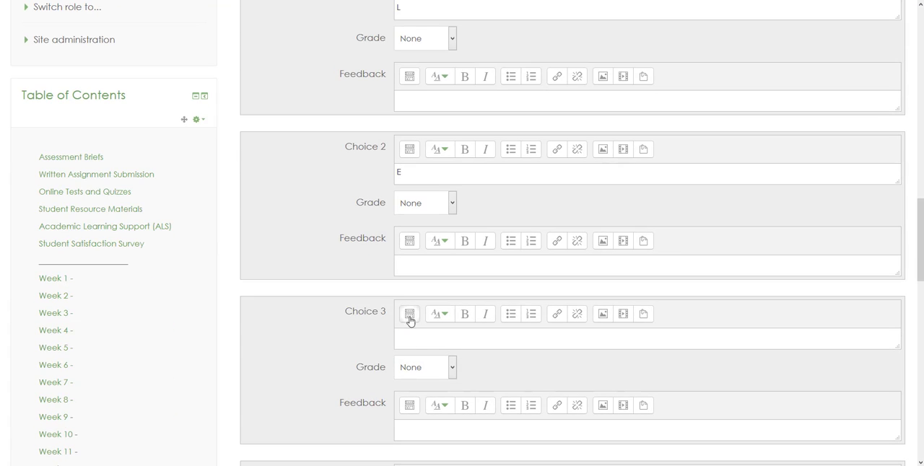
click(411, 343)
text(A)
Fill in the last two answers of MCQ 1: D for Choice 4 and R for Choice 5.
scroll(356, 364, down, 4)
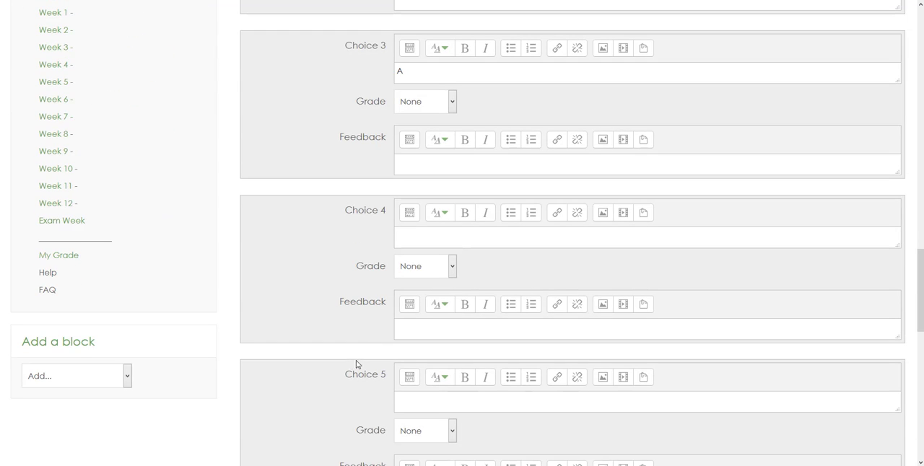
click(421, 236)
text(D)
scroll(431, 245, down, 2)
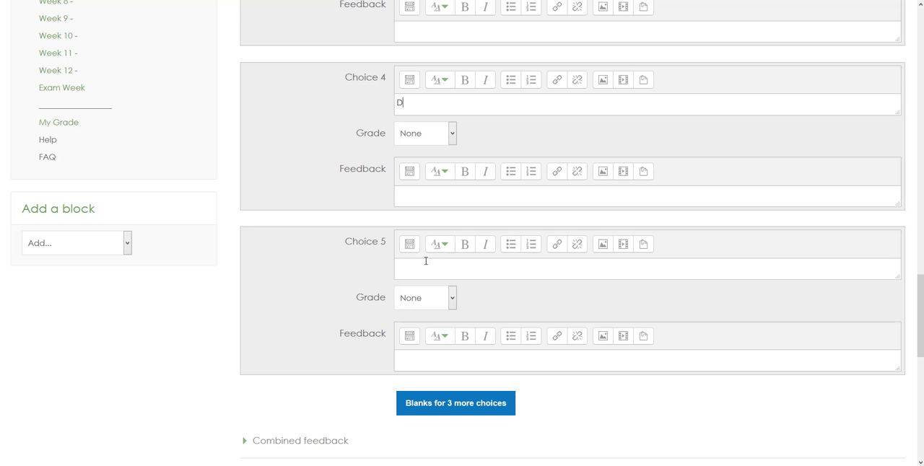
click(416, 266)
text(E)
scroll(416, 265, up, 4)
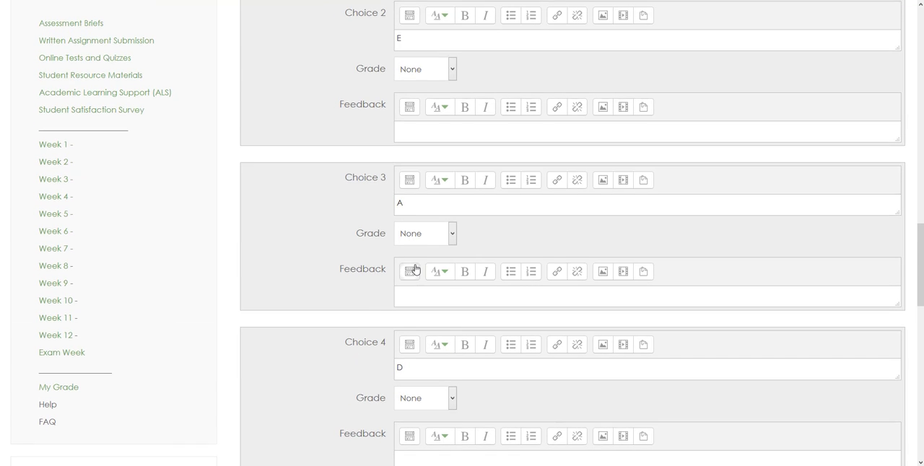
scroll(416, 264, down, 5)
key(BackSpace)
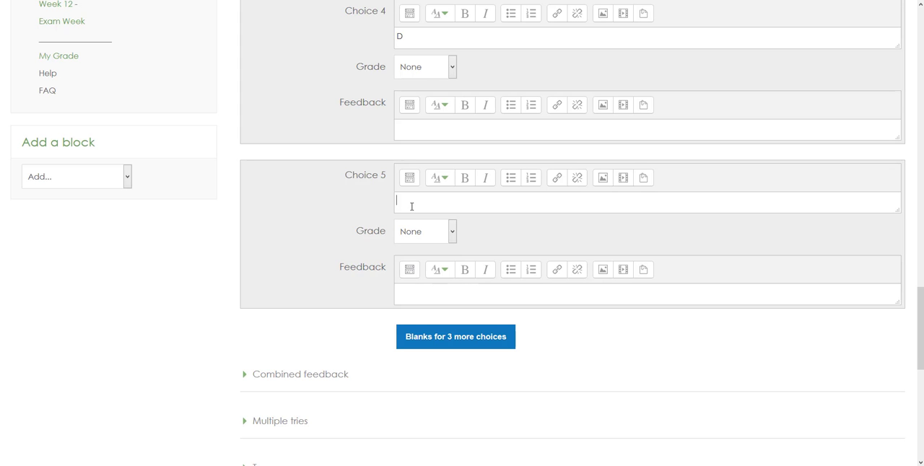
text(R)
Set the grade of Choice 2 to 100% and save the MCQ 1 question.
scroll(412, 207, up, 9)
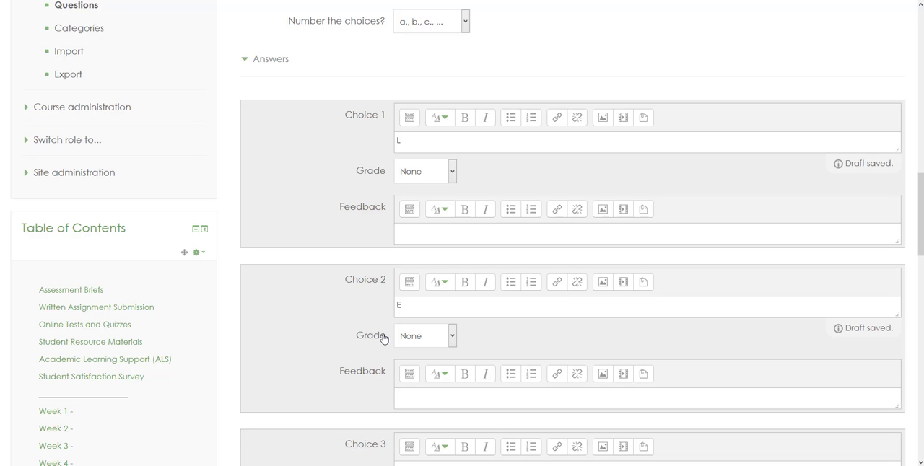
click(453, 337)
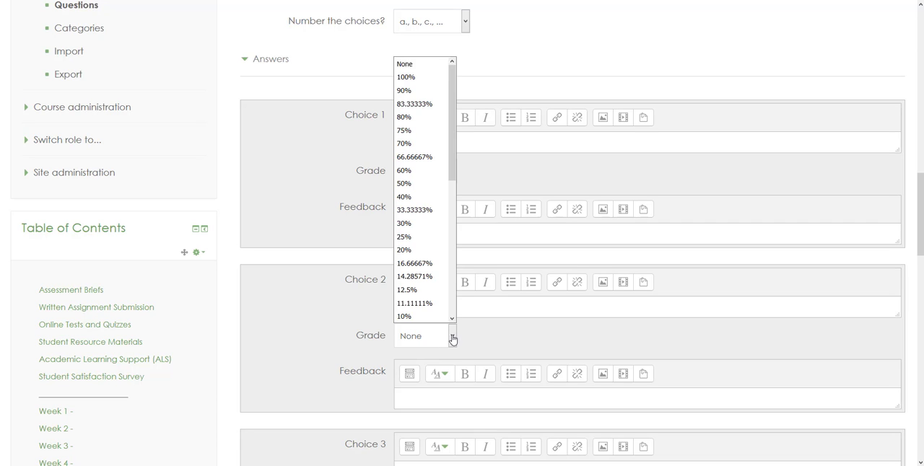
click(411, 77)
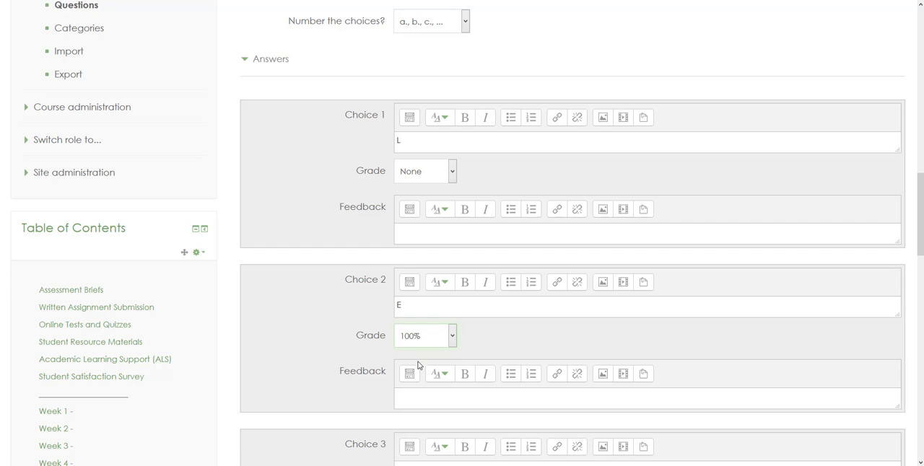
scroll(418, 388, down, 9)
scroll(421, 390, down, 4)
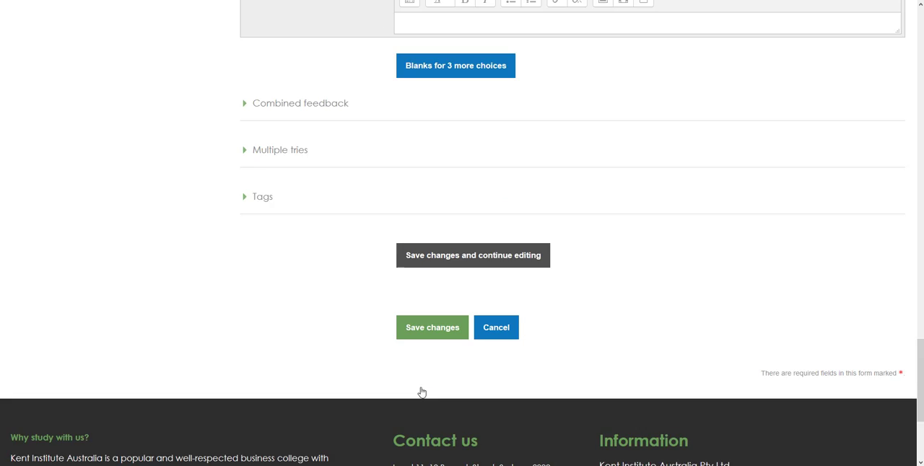
scroll(421, 386, up, 1)
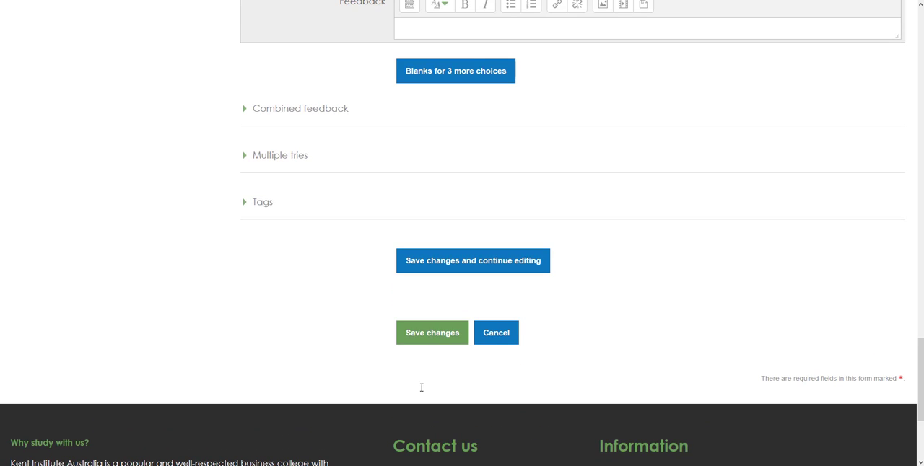
click(427, 336)
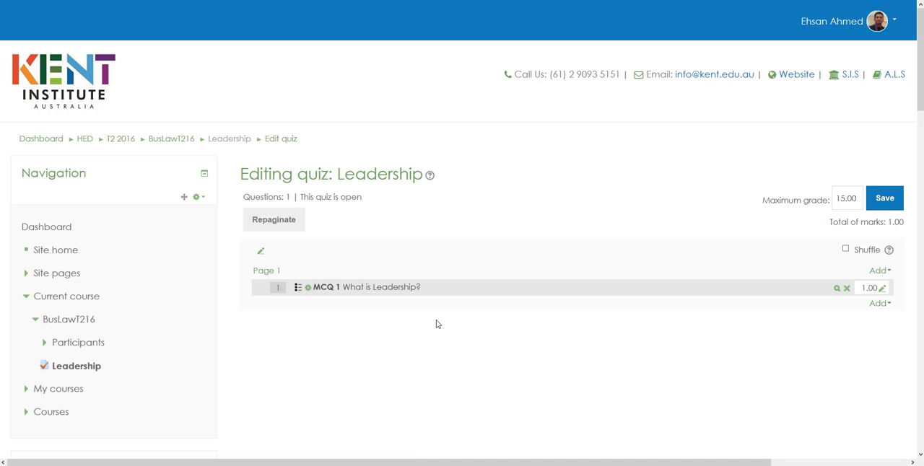
Reopen question MCQ 1 for editing and append "what are the types of Leadership?" to its question text.
click(308, 290)
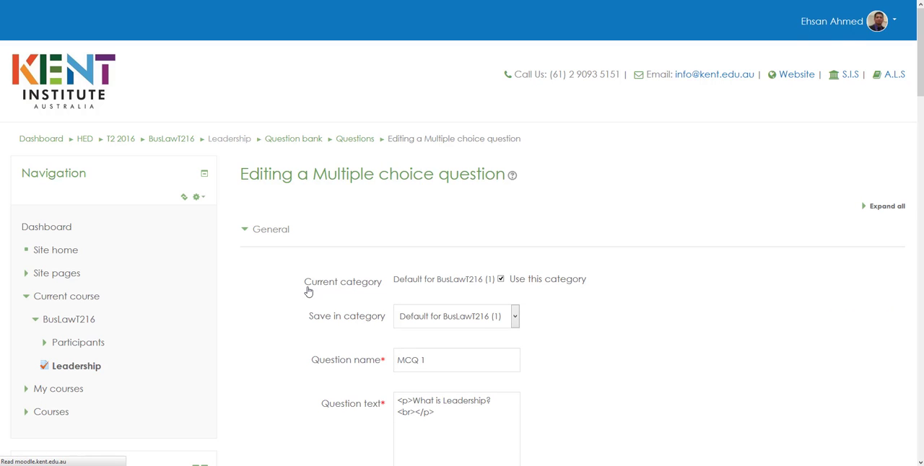
scroll(523, 339, down, 1)
scroll(524, 339, down, 3)
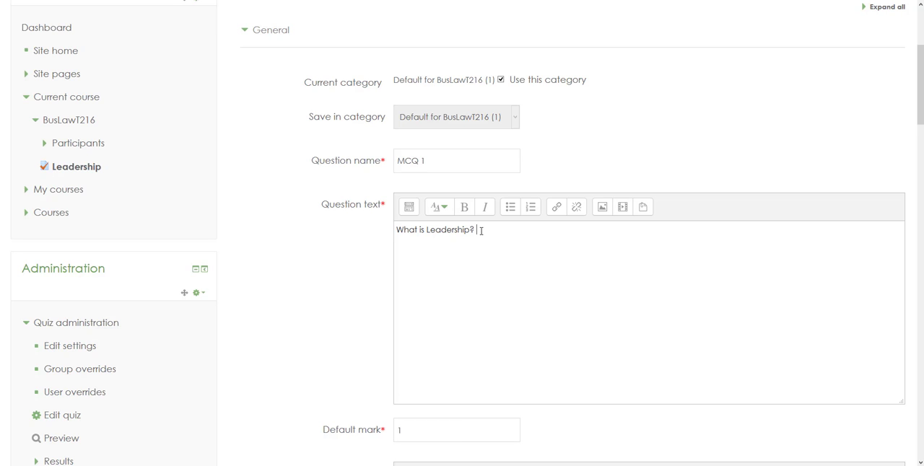
text(what are the types of L)
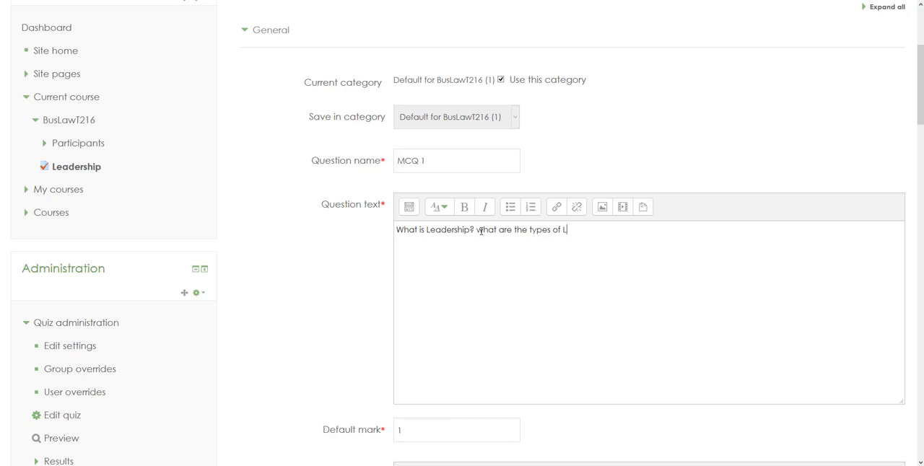
text(eadership?)
Make Choice 3 the correct answer of MCQ 1 by setting Choice 2's grade to None and Choice 3's grade to 100%.
scroll(351, 274, down, 3)
scroll(351, 274, down, 2)
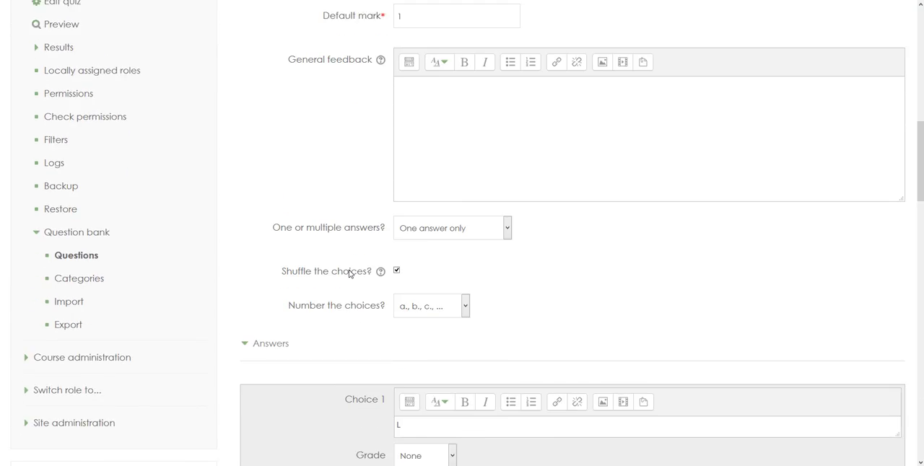
scroll(349, 272, down, 5)
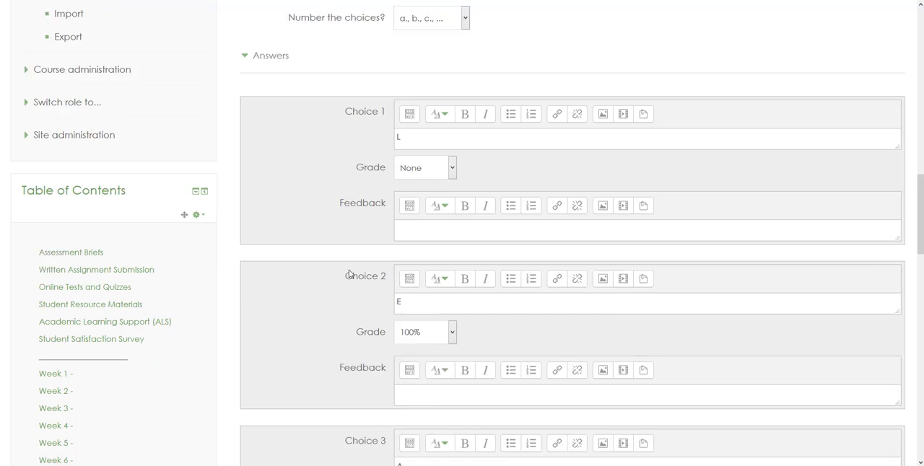
scroll(349, 274, down, 2)
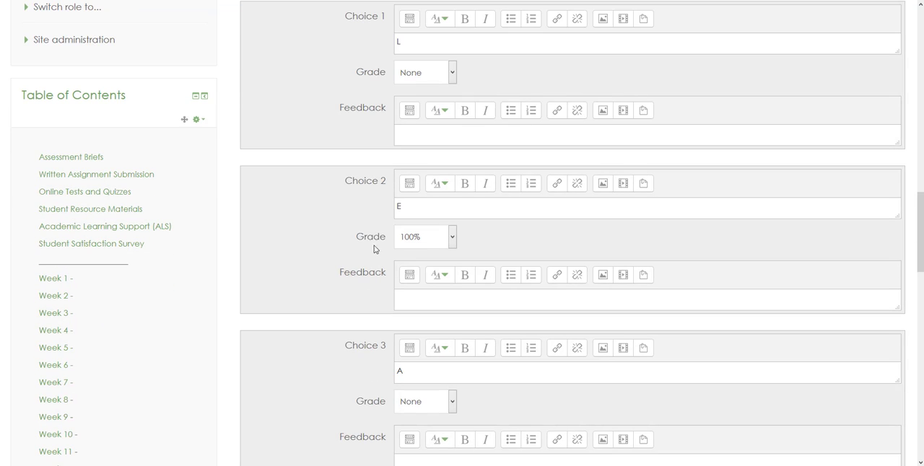
click(451, 238)
click(413, 13)
scroll(408, 371, down, 3)
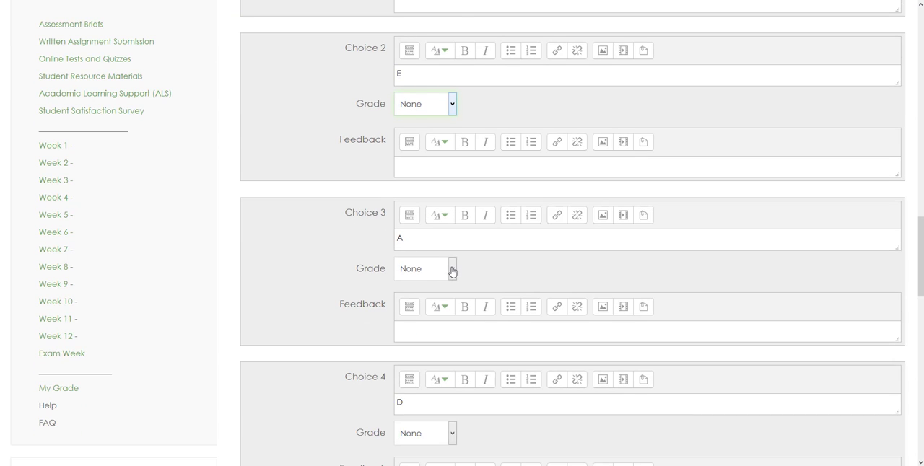
click(451, 271)
click(415, 21)
Check through the edited MCQ 1 form and save the changes to the question.
scroll(330, 251, down, 8)
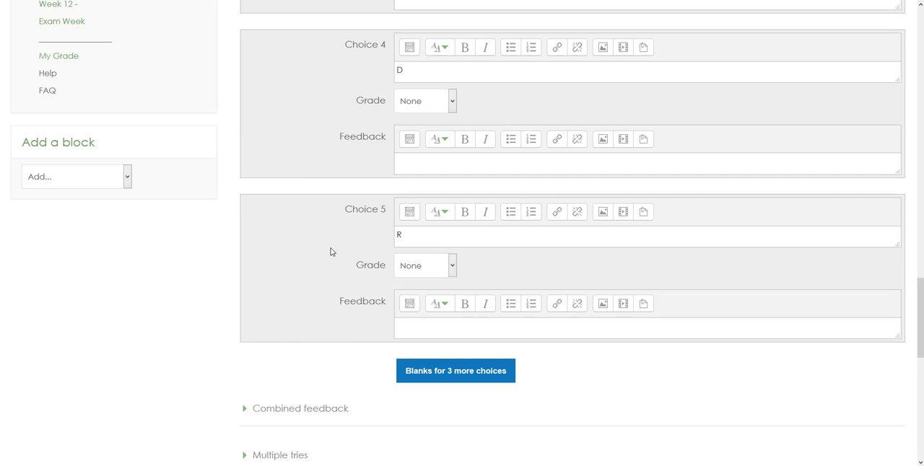
scroll(330, 251, down, 8)
scroll(419, 74, up, 9)
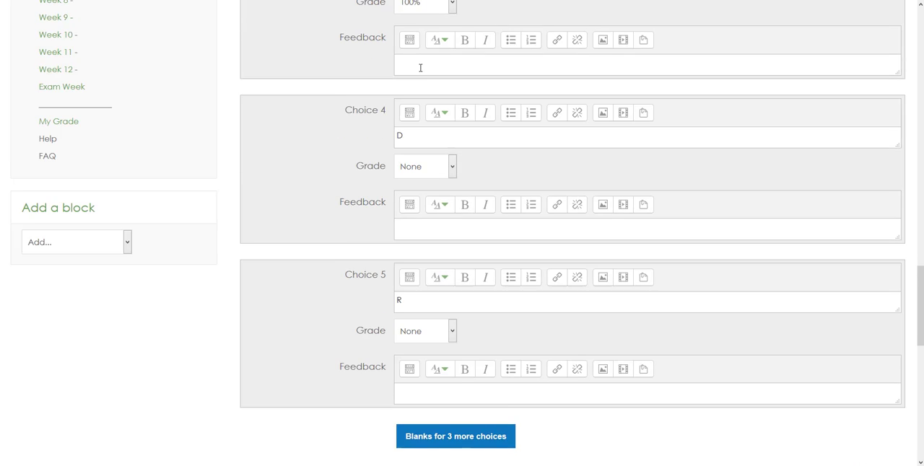
scroll(420, 68, up, 20)
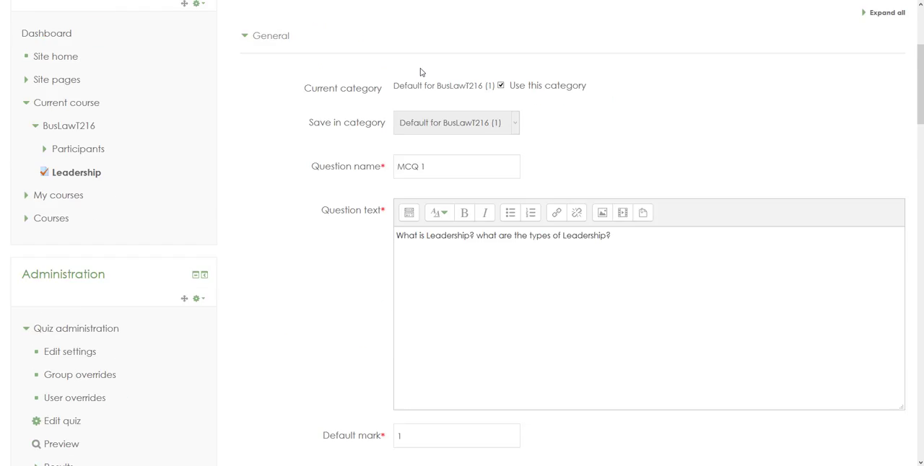
scroll(421, 72, up, 5)
scroll(421, 72, down, 20)
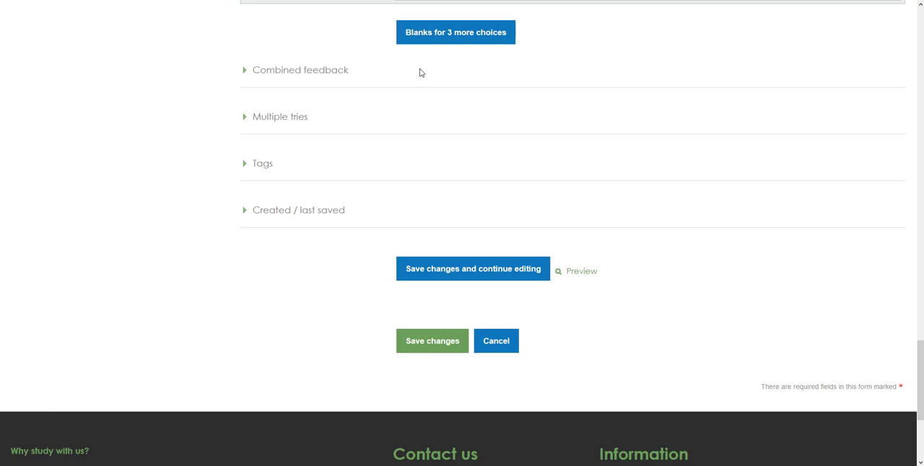
scroll(421, 72, down, 3)
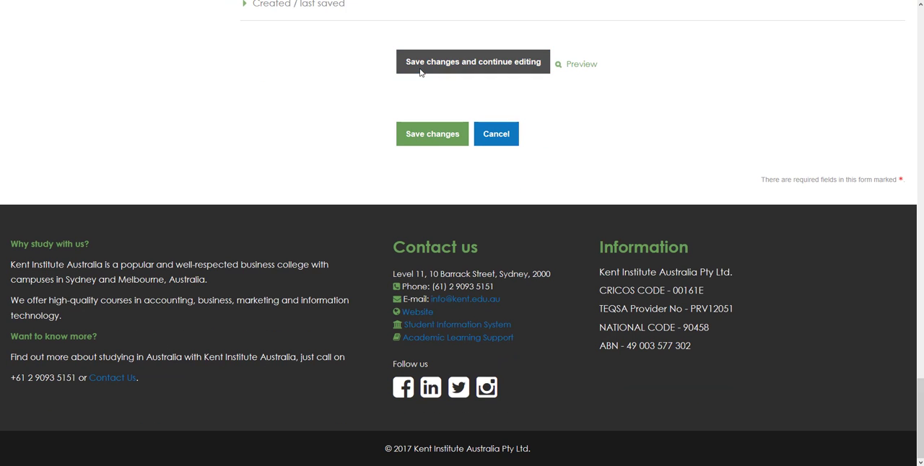
click(435, 135)
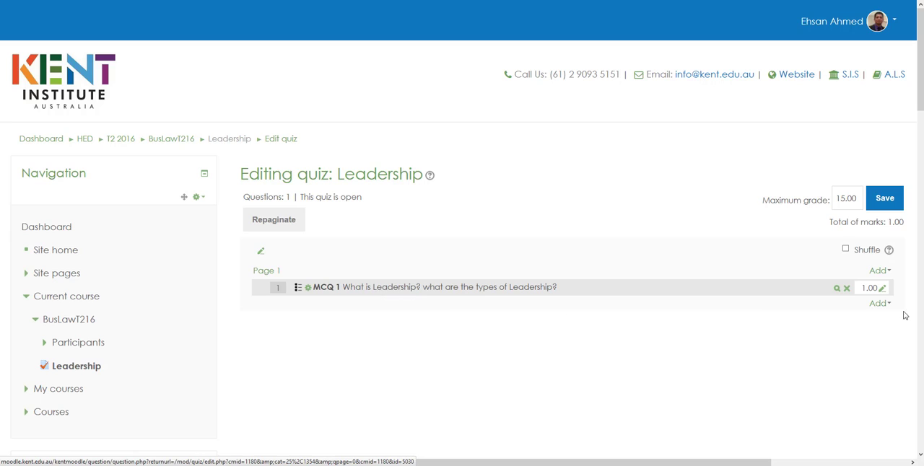
Start adding questions from the question bank to page 1 and choose the category Chapter 7 - Branding.
click(874, 274)
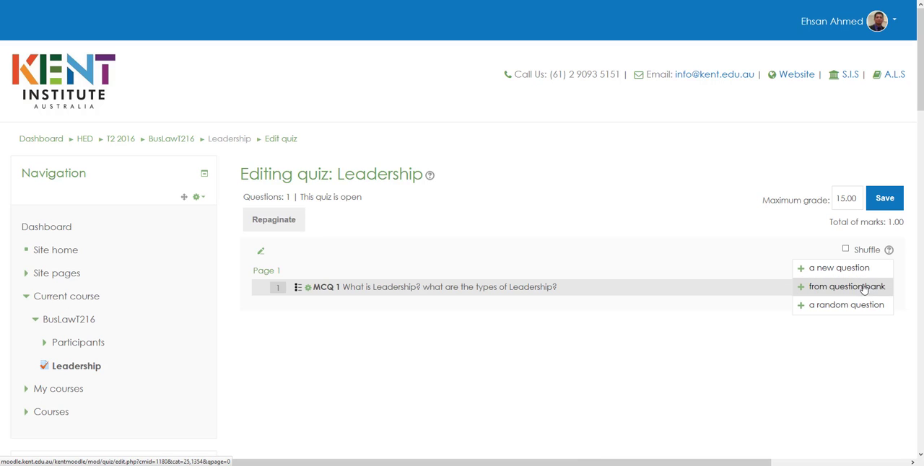
click(856, 288)
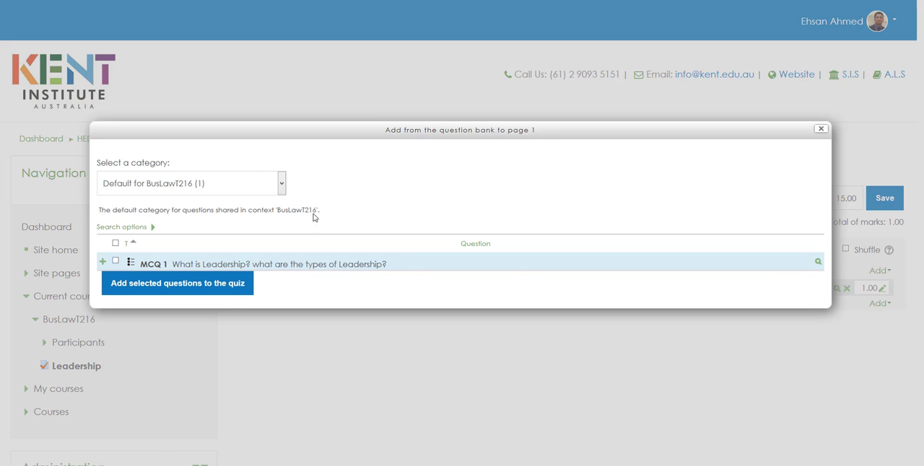
click(282, 184)
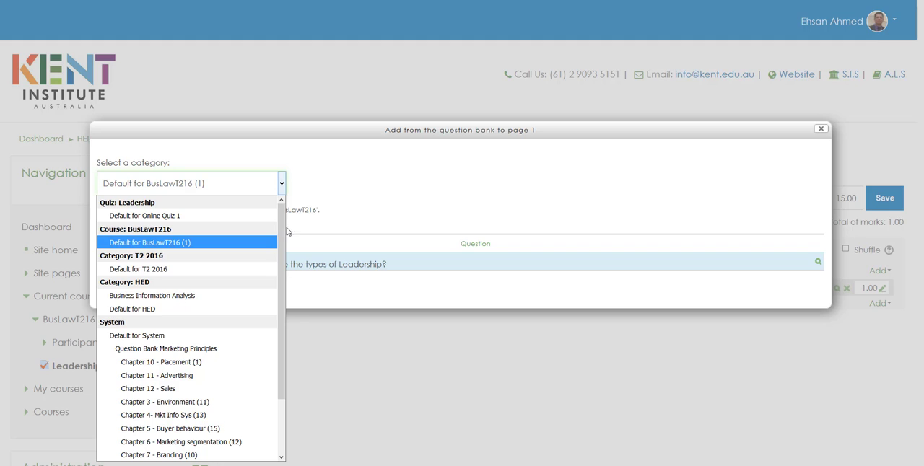
scroll(279, 278, down, 1)
drag(278, 275, 278, 304)
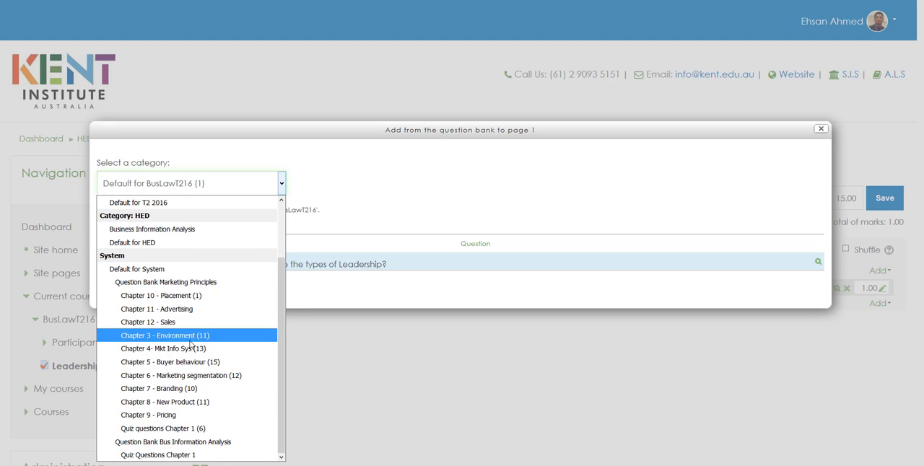
click(173, 390)
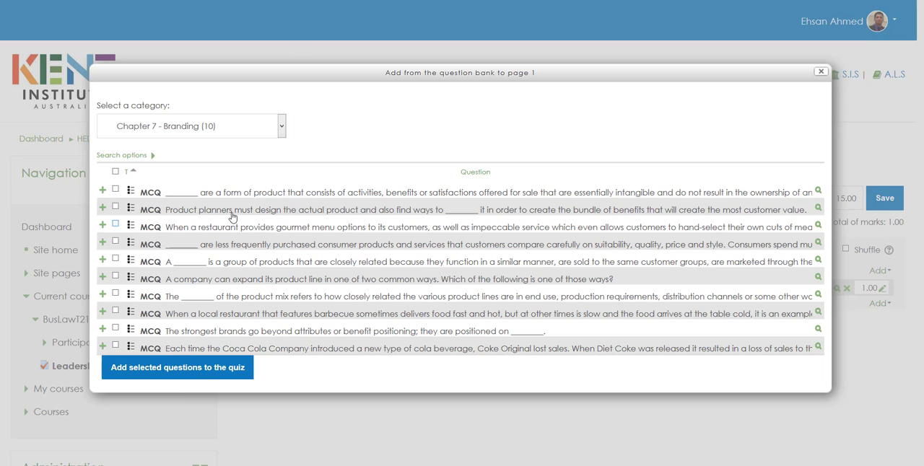
Select the second, fifth, sixth and seventh Branding questions and add them to the quiz.
click(116, 209)
click(116, 260)
click(116, 277)
click(115, 294)
click(155, 369)
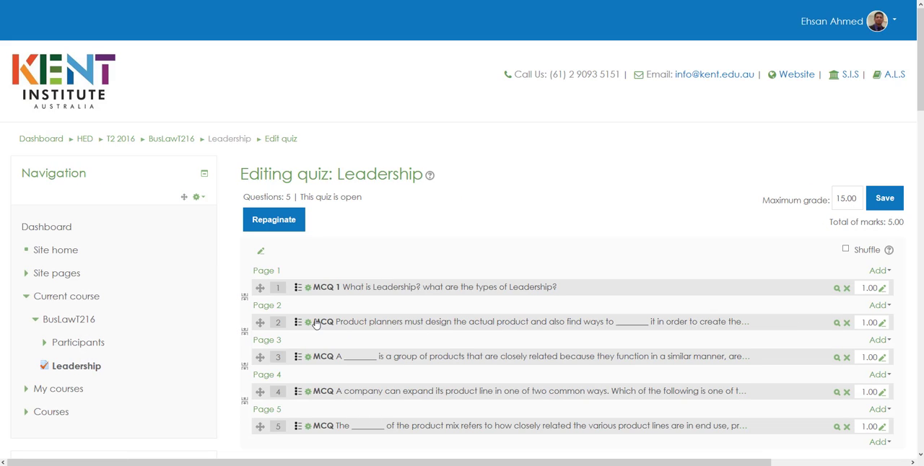
Add 5 random questions from the category Chapter 5 - Buyer behaviour to page 1 of the quiz.
click(879, 271)
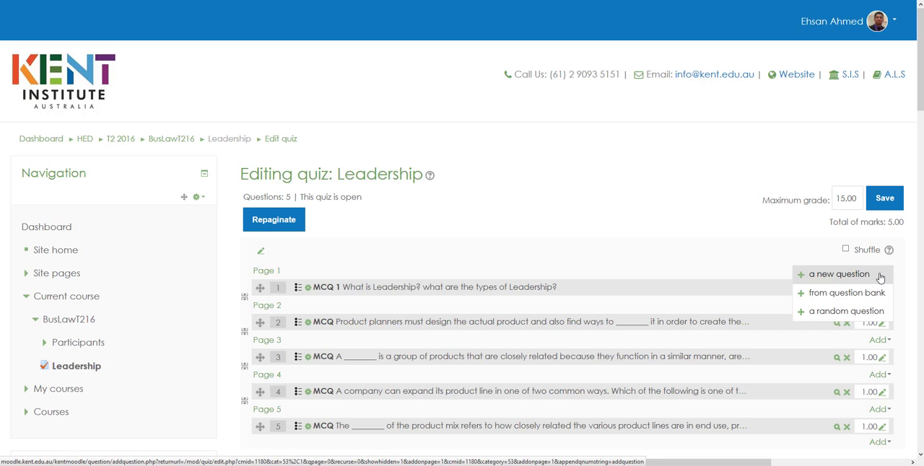
click(835, 312)
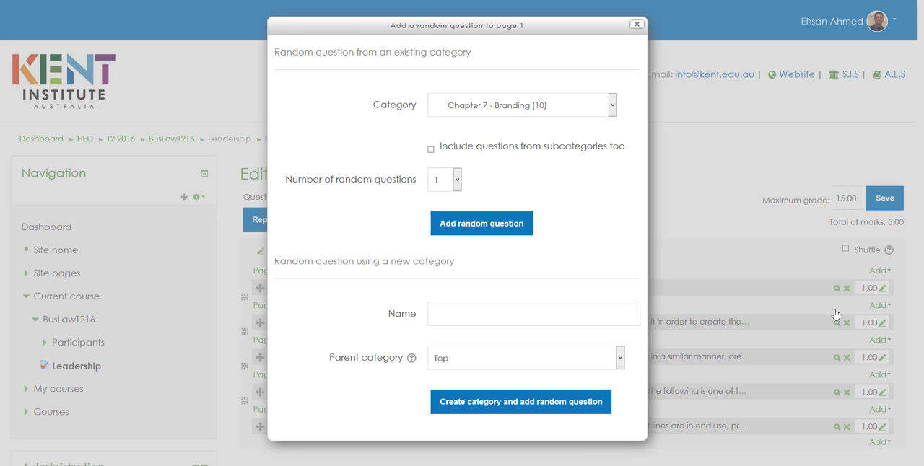
click(612, 106)
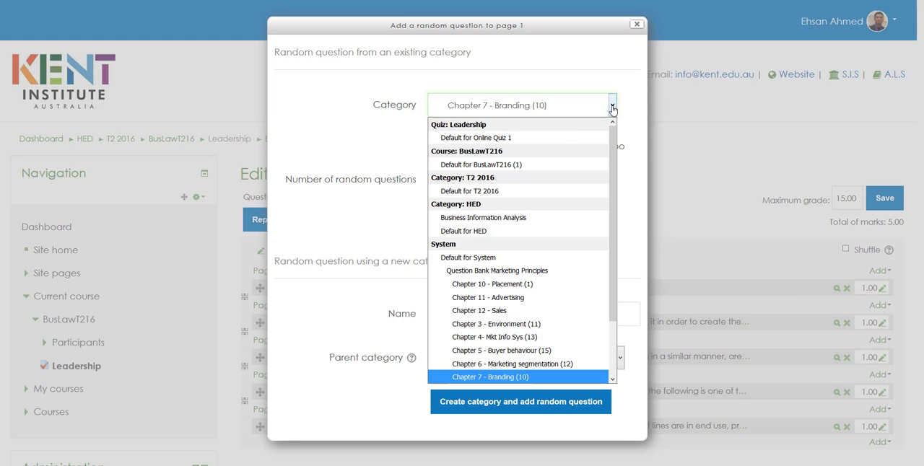
click(536, 353)
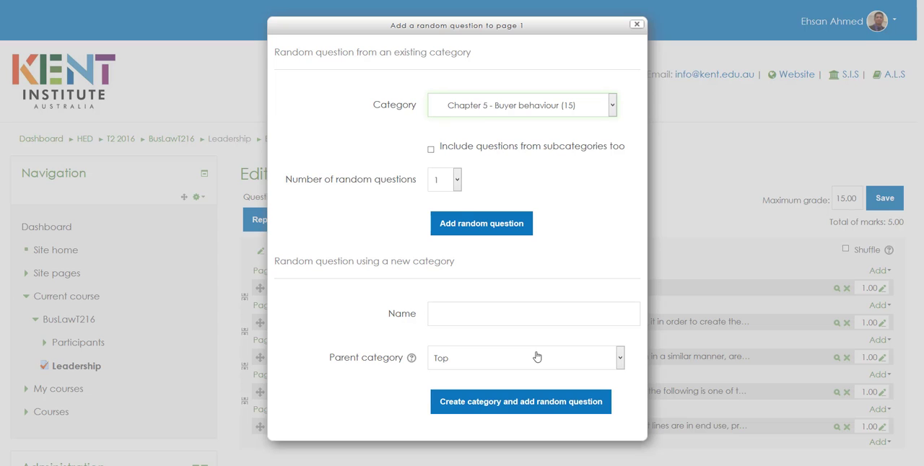
click(456, 181)
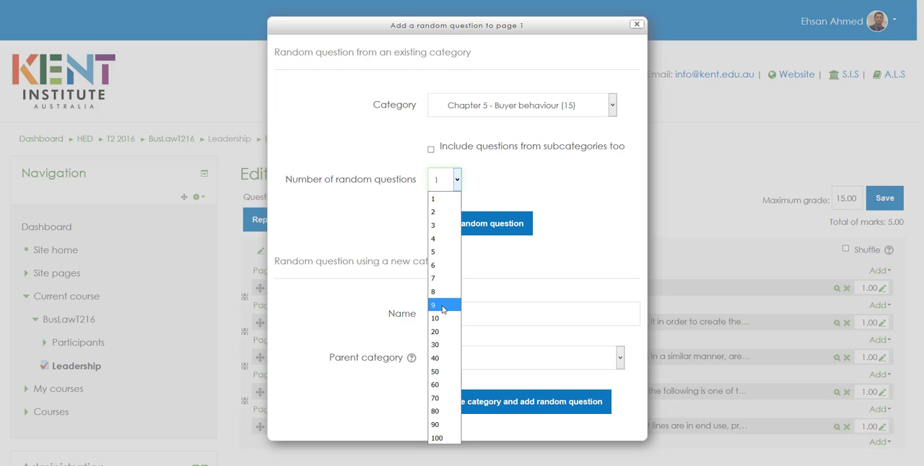
click(435, 252)
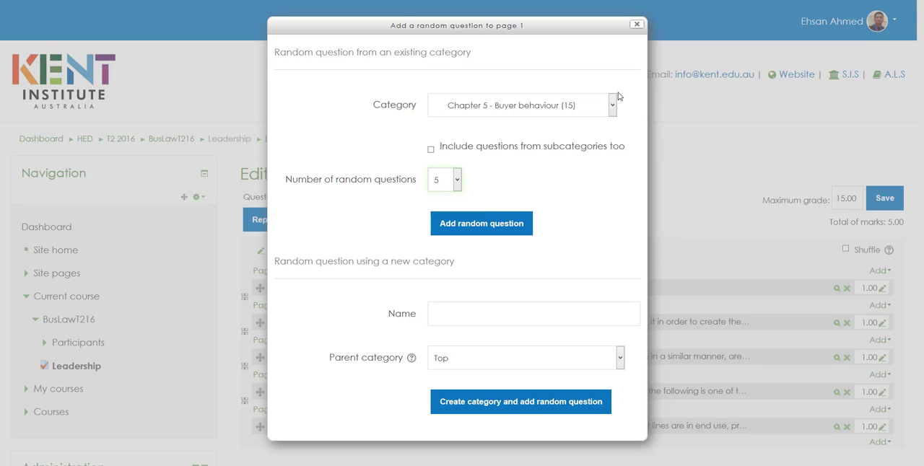
click(494, 226)
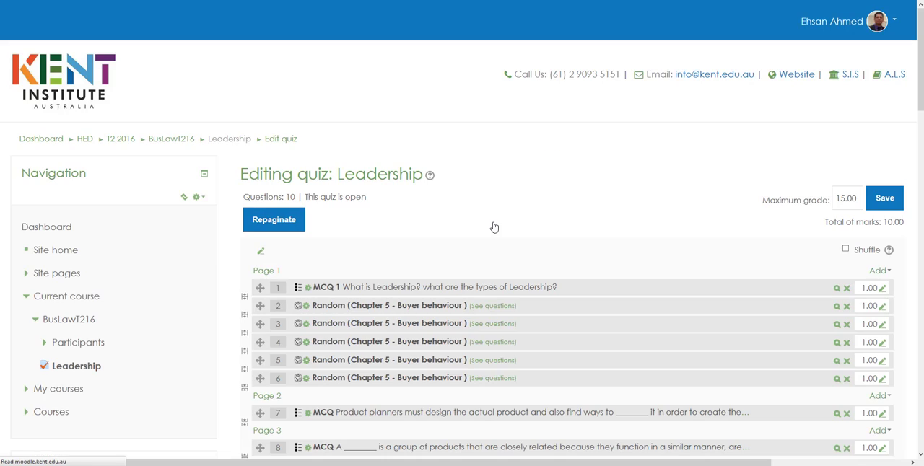
Review the quiz's question list and save the maximum grade of 15.00.
scroll(493, 228, down, 5)
scroll(495, 232, up, 5)
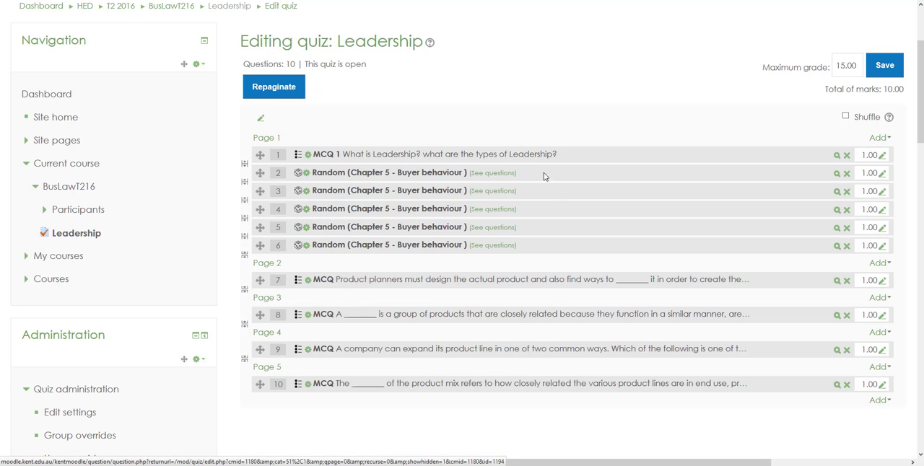
click(882, 67)
scroll(697, 217, down, 4)
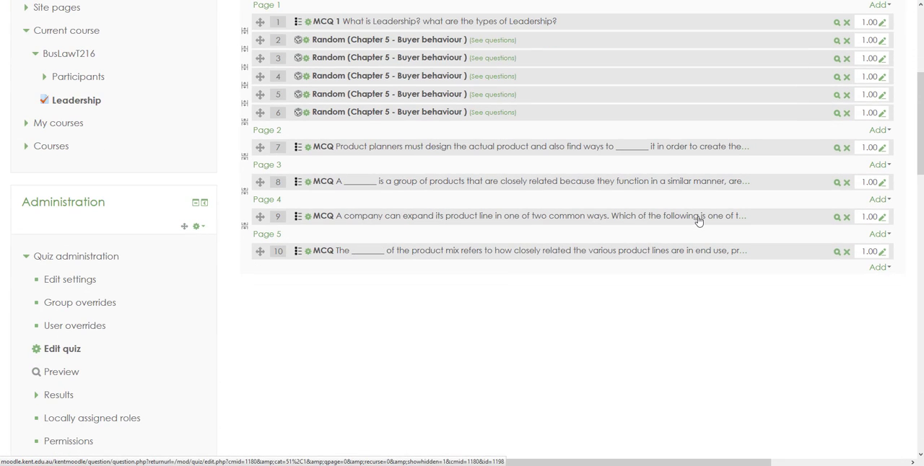
scroll(697, 218, up, 4)
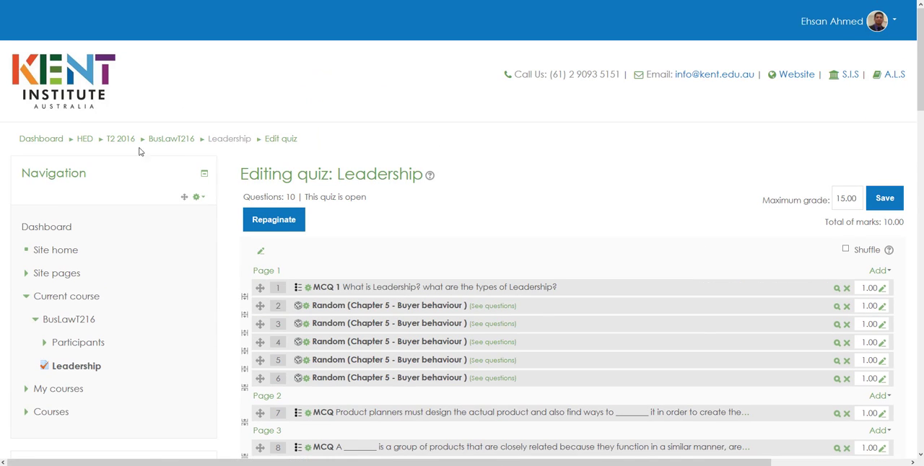
Open the Leadership quiz page and review its test instructions, allowed attempts and time limit.
click(230, 140)
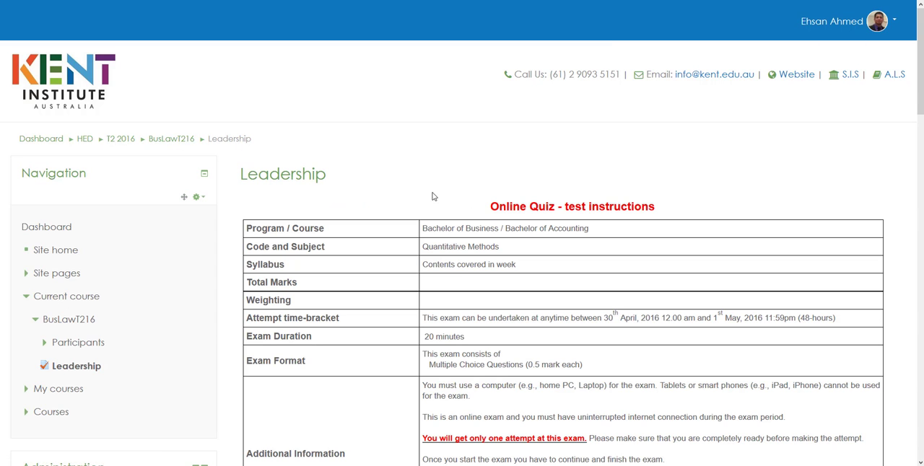
scroll(432, 196, down, 3)
scroll(431, 196, down, 3)
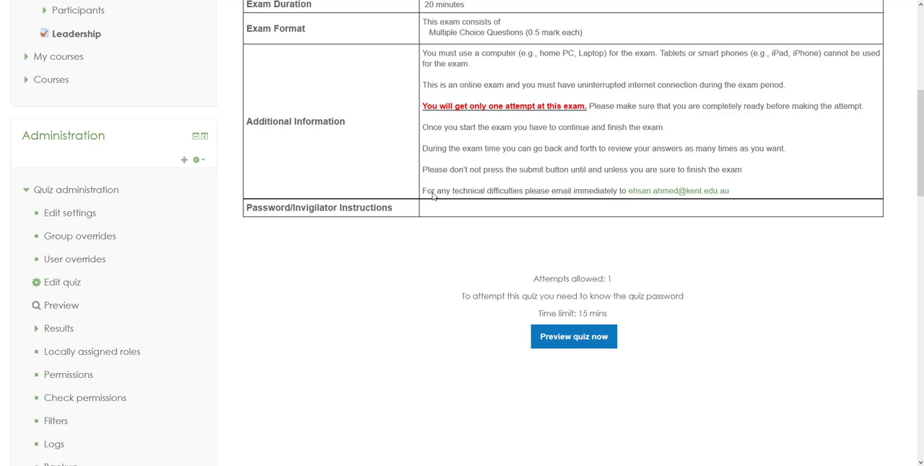
scroll(433, 195, up, 6)
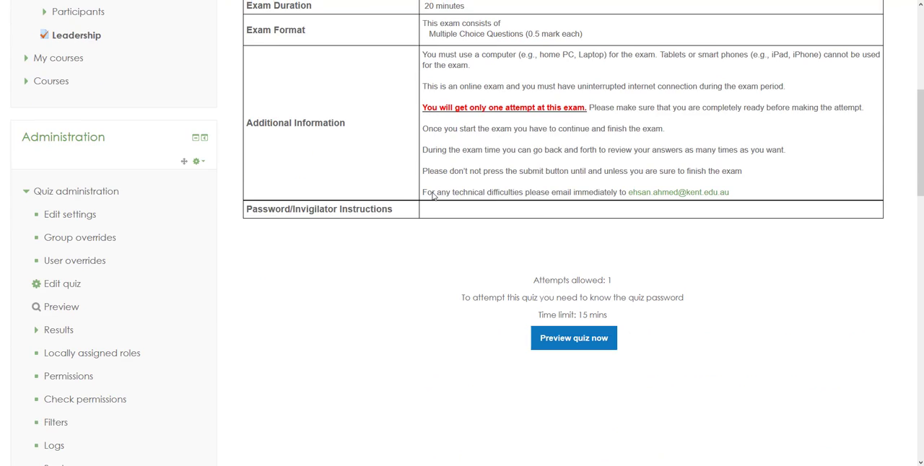